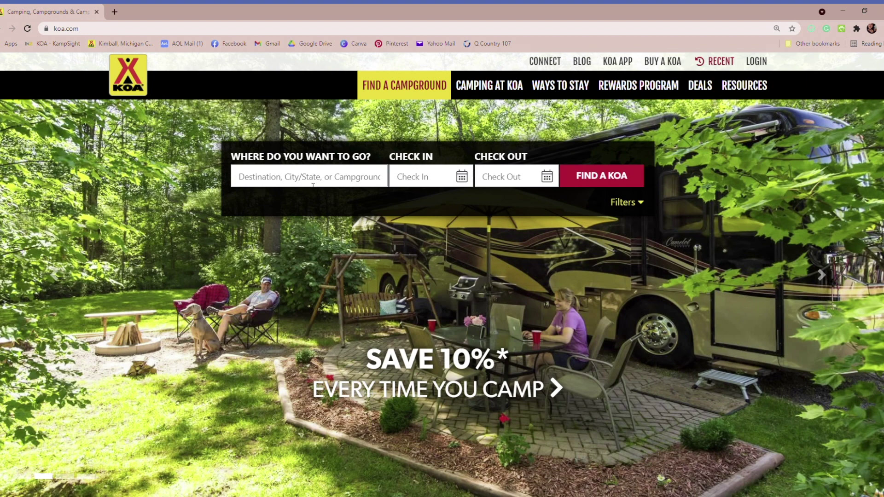
- Search for Port Huron, choose Port Huron KOA Resort, open its campground page and dismiss the construction alert
click(313, 185)
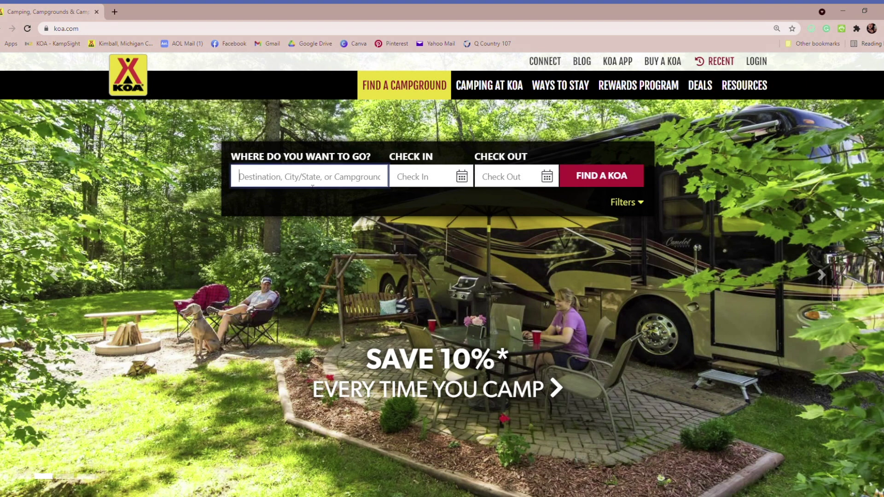
key(Return)
text(Port B)
key(BackSpace)
text(Huron)
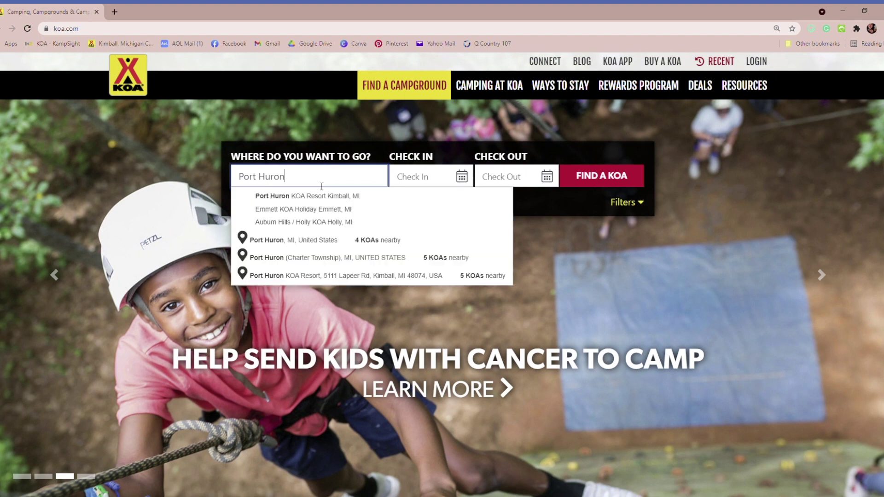
click(261, 197)
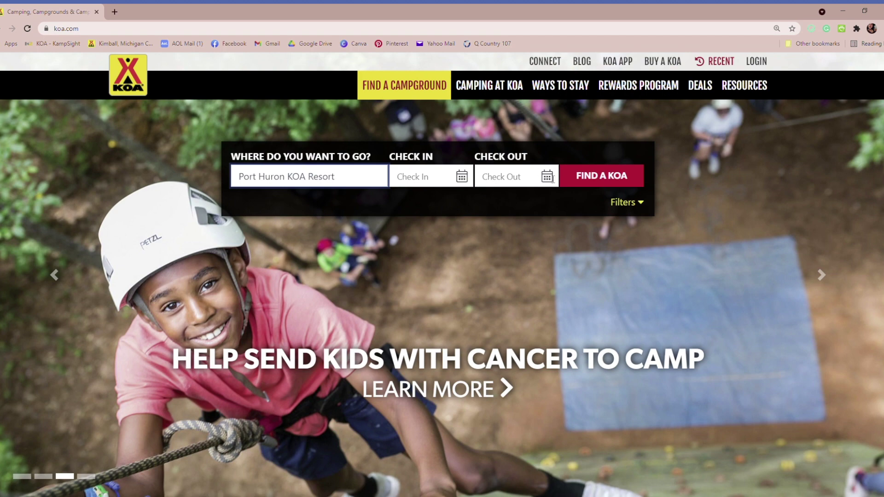
click(610, 182)
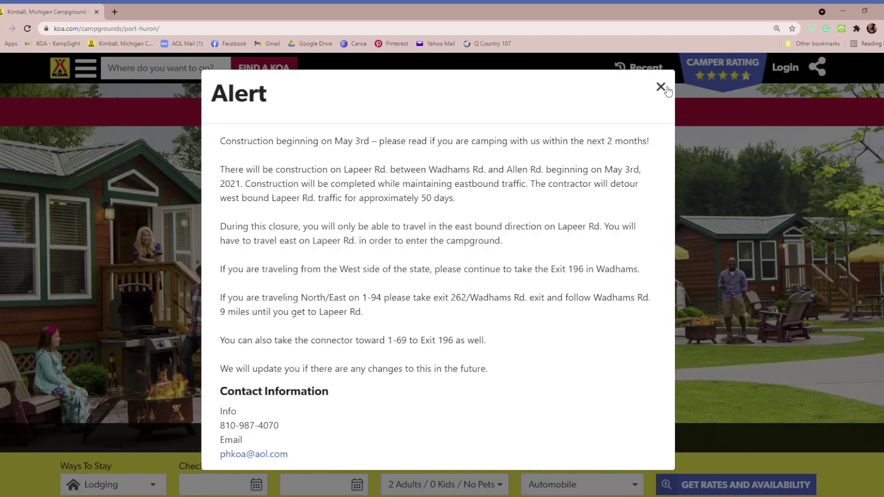
click(662, 88)
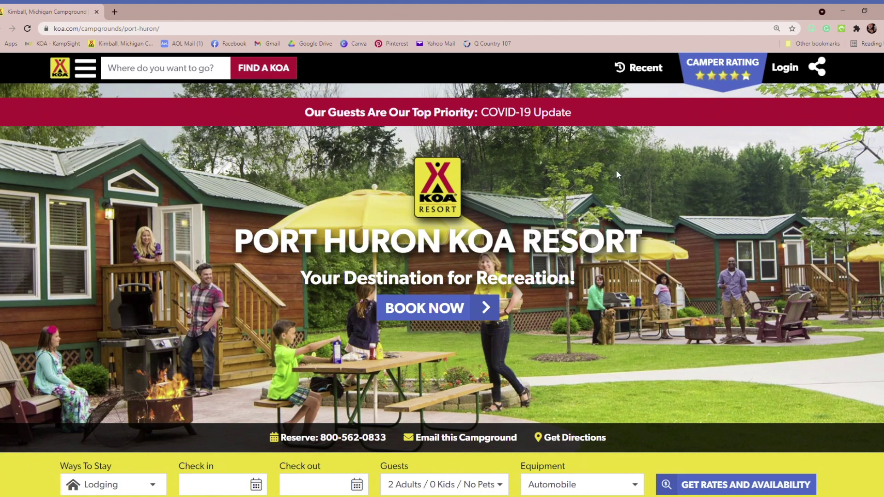
- Keep Lodging as the way to stay, with check-in on 6/7/2021 and check-out on 6/9/2021
scroll(784, 235, down, 1)
scroll(783, 235, up, 1)
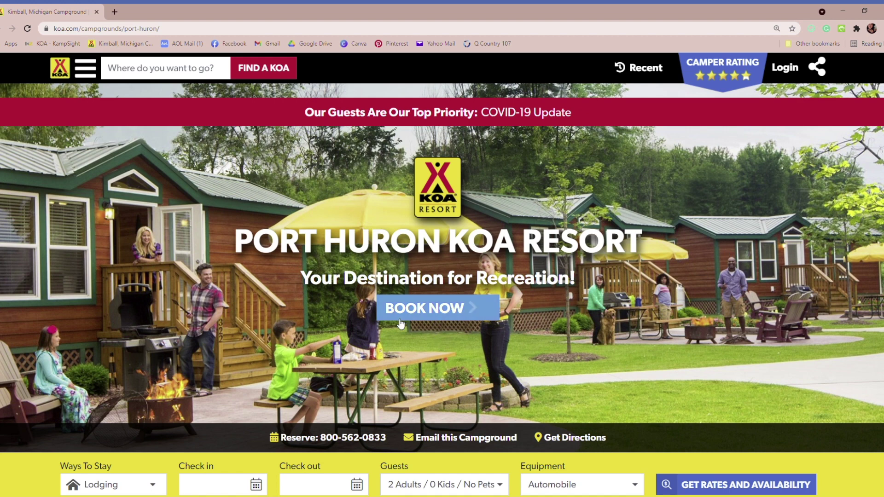
scroll(161, 387, down, 1)
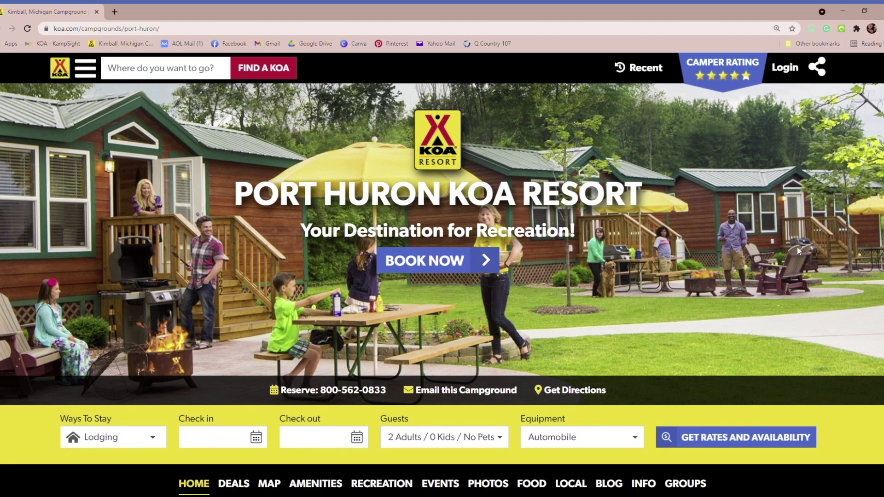
drag(54, 420, 3, 330)
scroll(553, 479, down, 3)
click(45, 308)
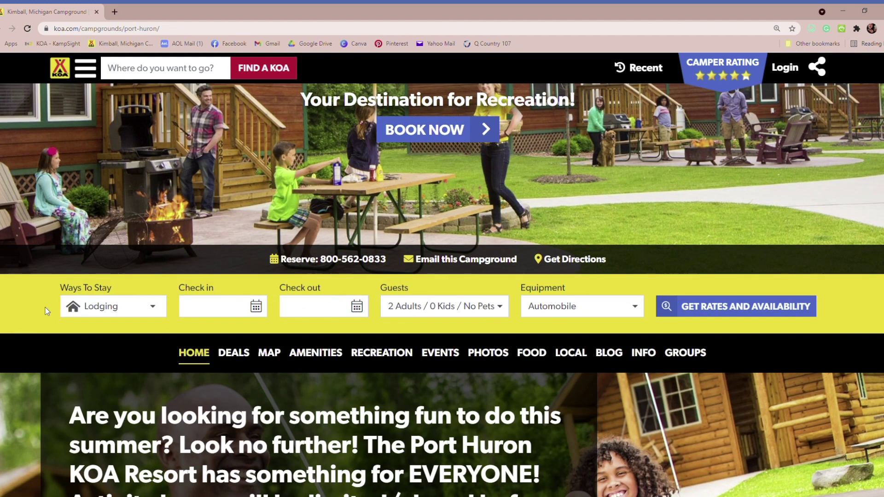
scroll(92, 297, up, 1)
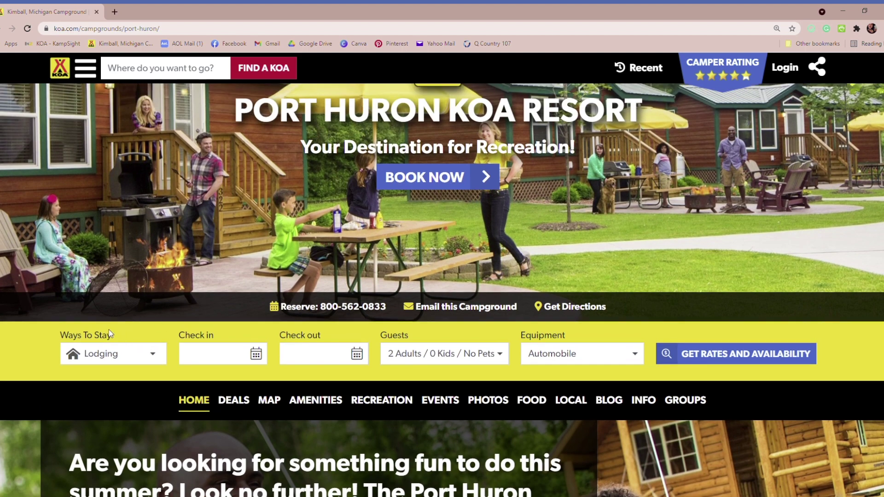
click(112, 358)
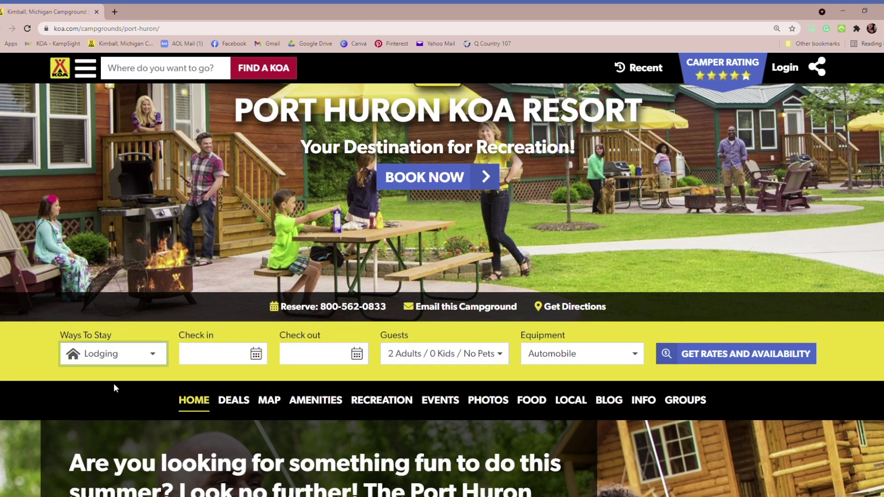
click(264, 358)
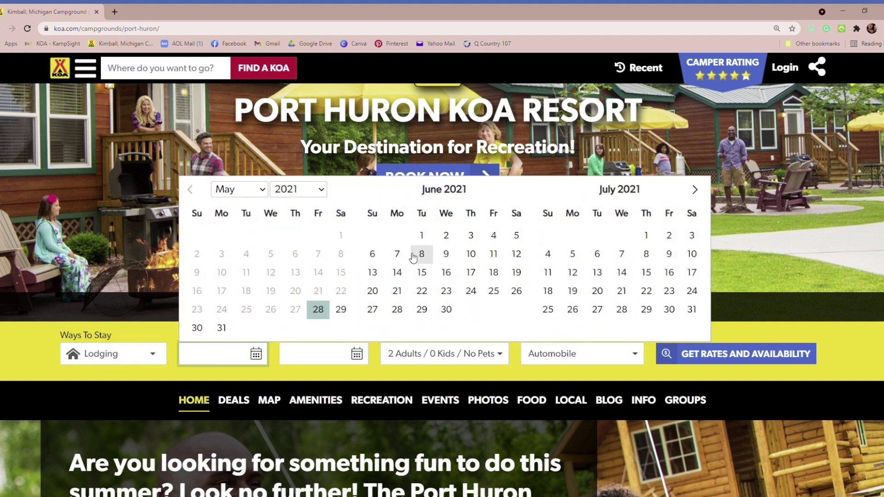
click(397, 252)
click(362, 355)
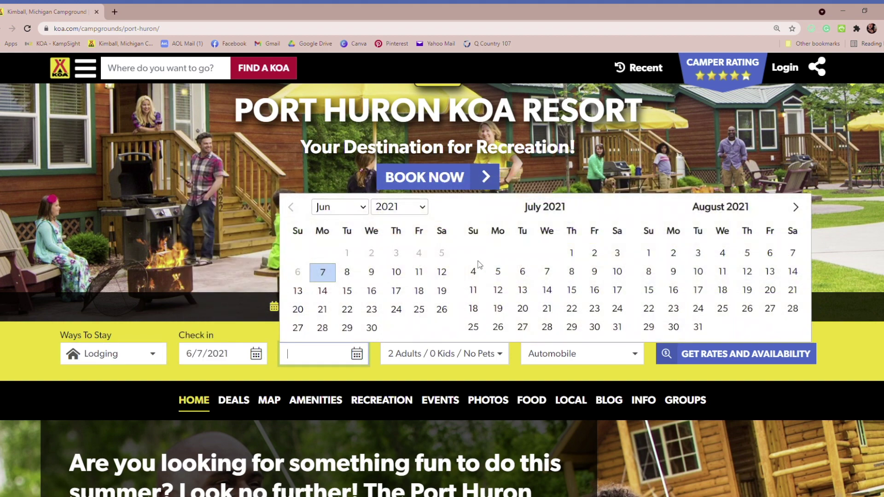
click(371, 273)
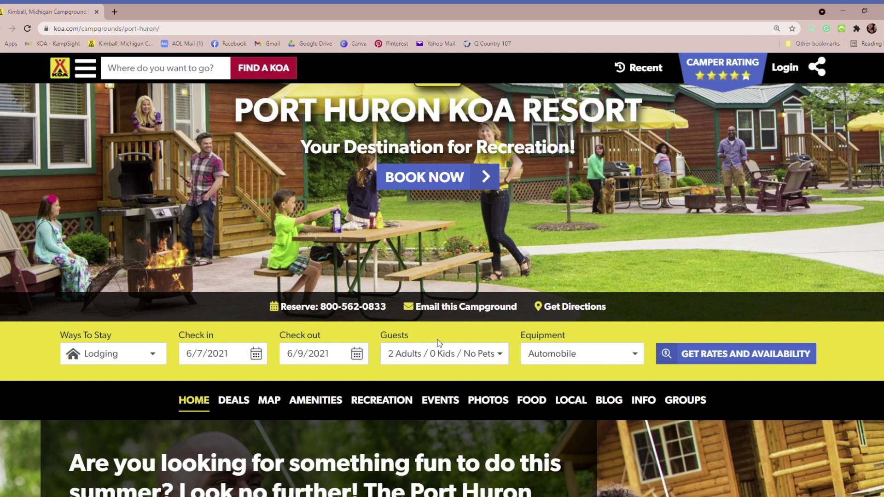
- Accept 2 adults, 0 kids, no pets and Automobile as equipment, and request rates and availability
click(435, 362)
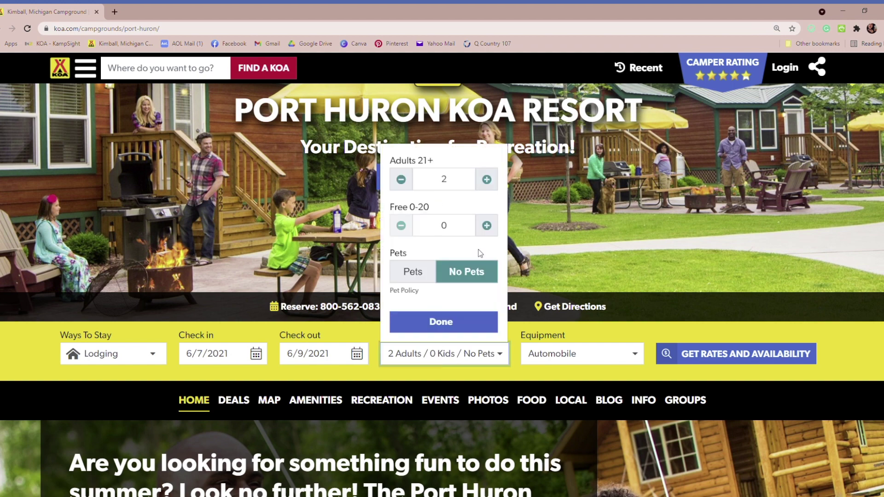
click(476, 322)
click(576, 367)
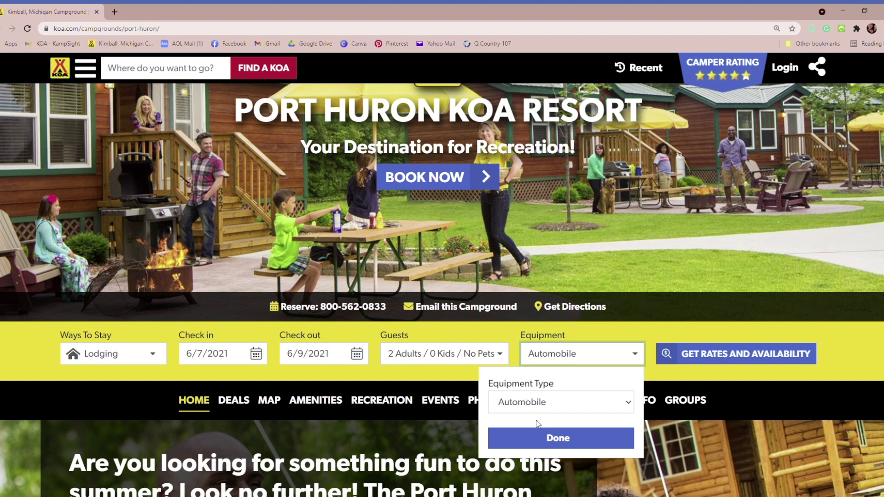
click(551, 435)
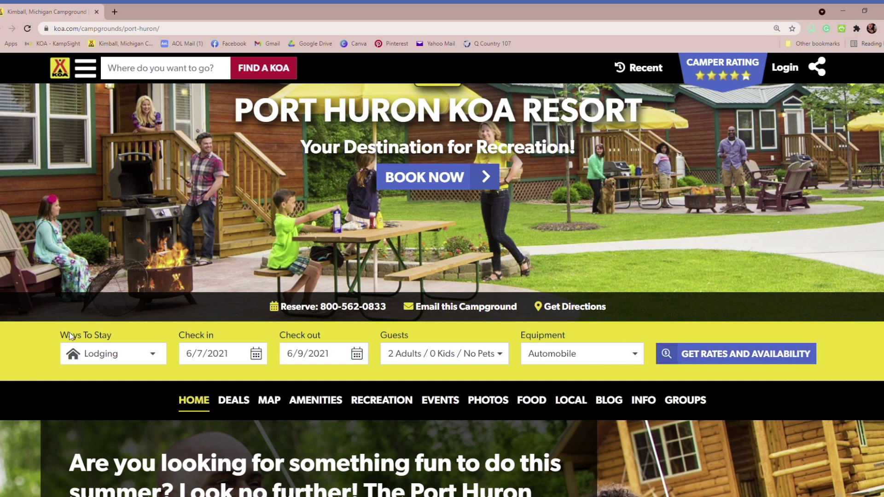
click(732, 353)
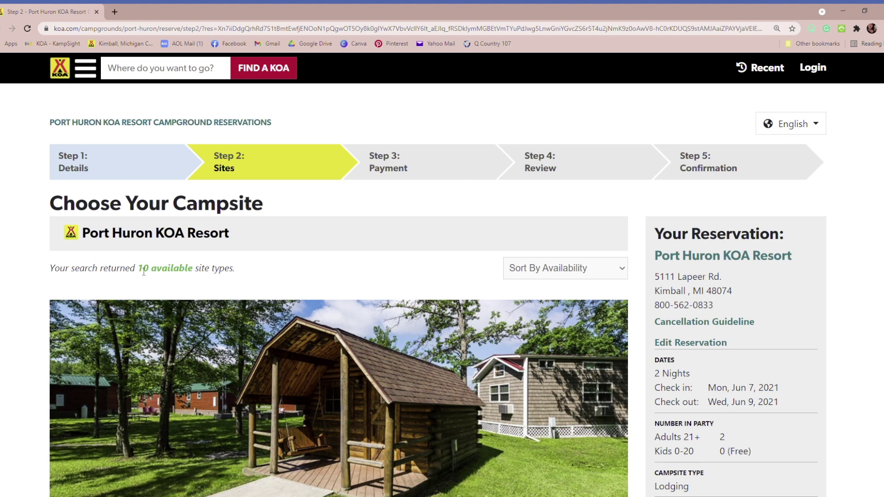
- Examine the available site types, comparing the Camping Cabin (No Bathroom) listings' rates, sleeping capacity and features
drag(138, 272, 273, 272)
click(249, 268)
scroll(309, 392, down, 4)
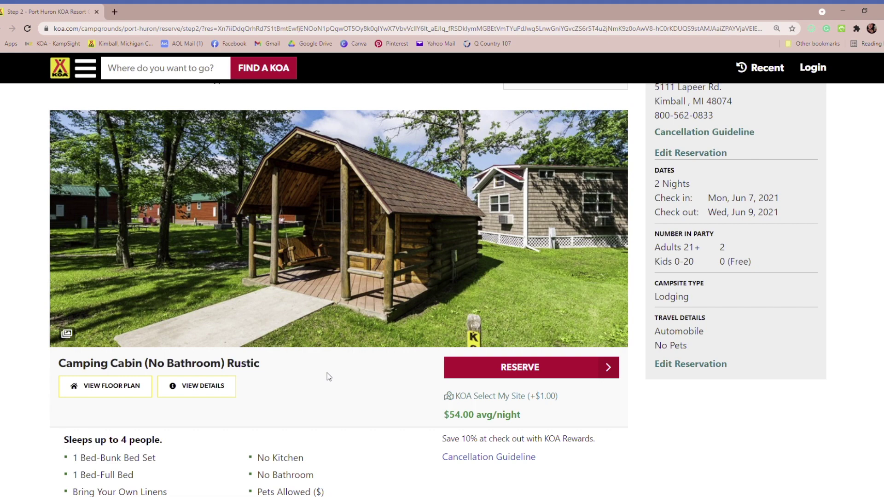
scroll(334, 378, down, 15)
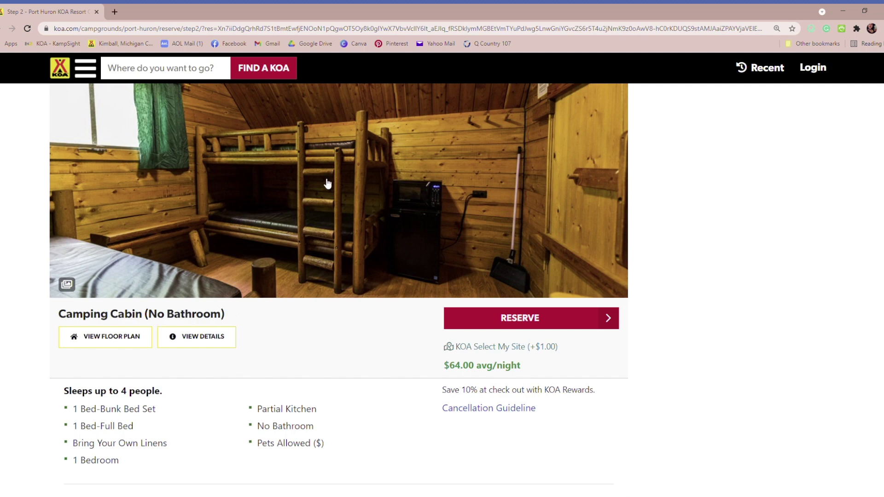
scroll(328, 186, down, 5)
scroll(327, 190, down, 8)
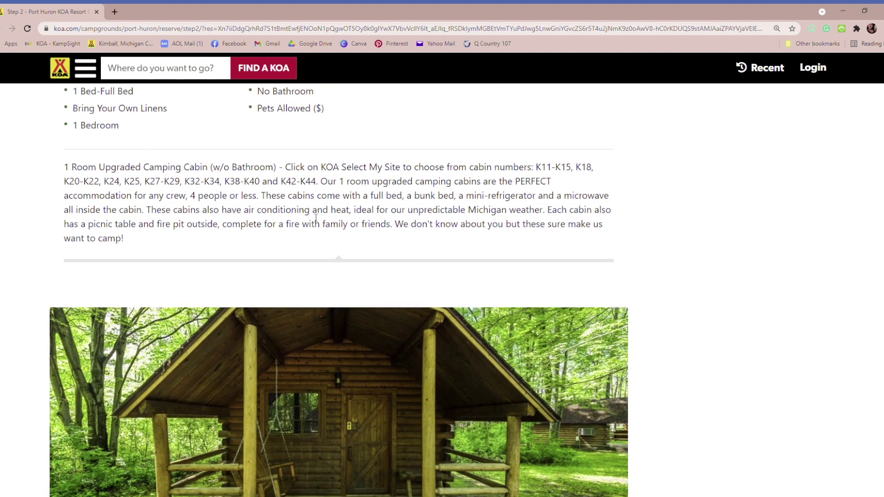
scroll(314, 216, down, 2)
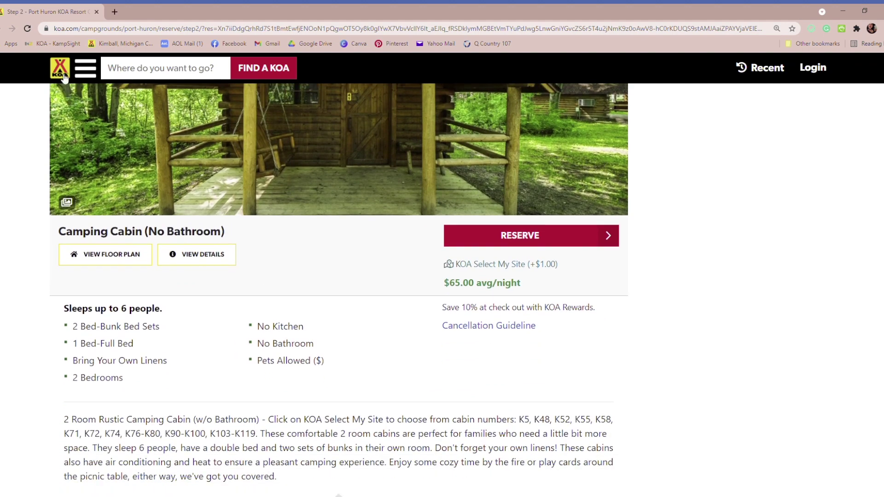
scroll(295, 175, down, 9)
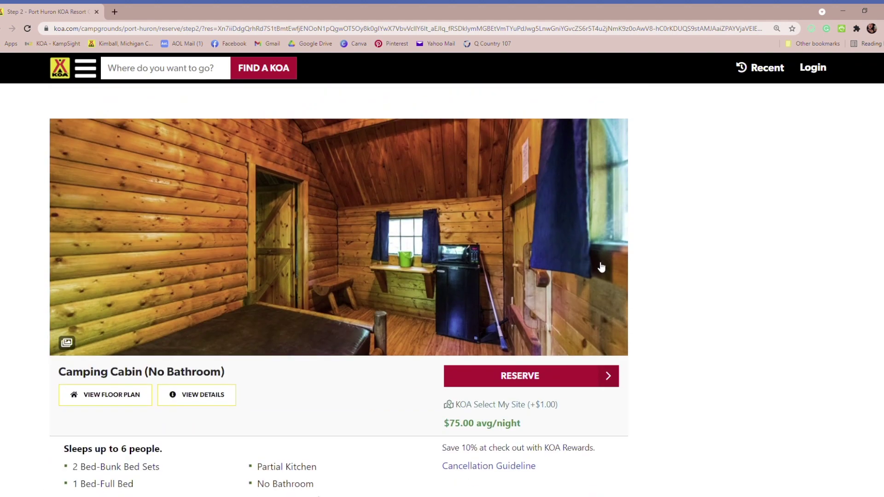
- Look through the Deluxe Cabin listings, comparing their bathrooms, beds, kitchens and nightly rates
scroll(355, 220, down, 10)
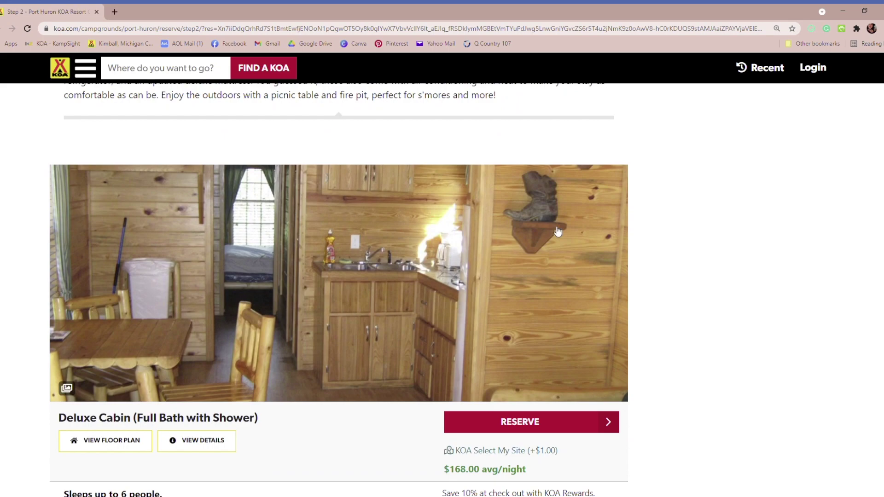
scroll(267, 322, down, 17)
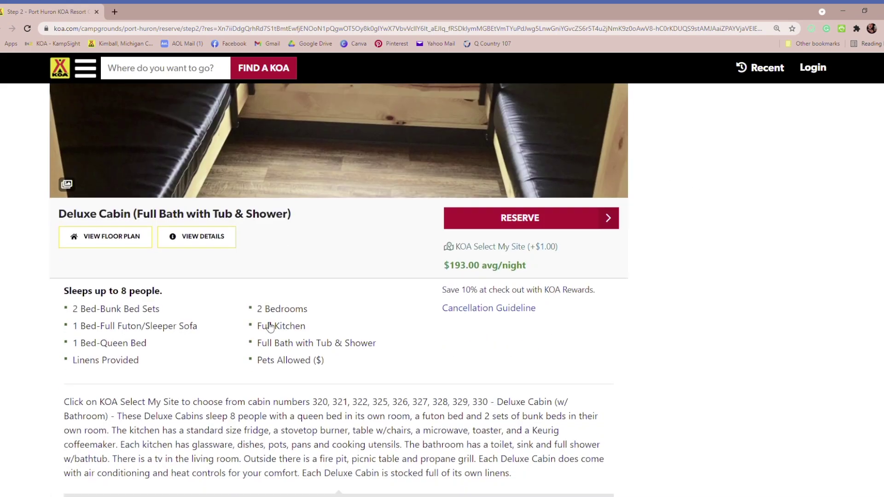
scroll(266, 324, up, 2)
scroll(266, 326, down, 13)
scroll(347, 328, up, 17)
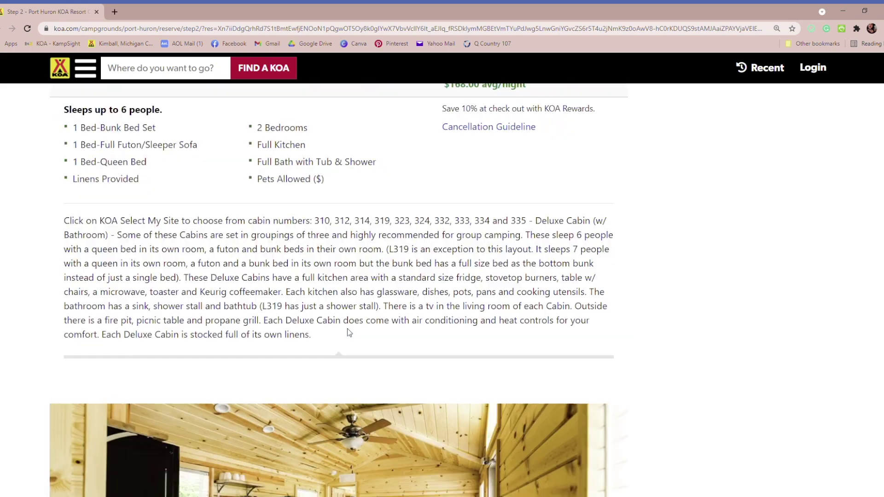
scroll(350, 330, down, 3)
- Review the features and selectable cabin numbers of the Deluxe Cabin (Full Bath with Shower)
scroll(351, 329, up, 12)
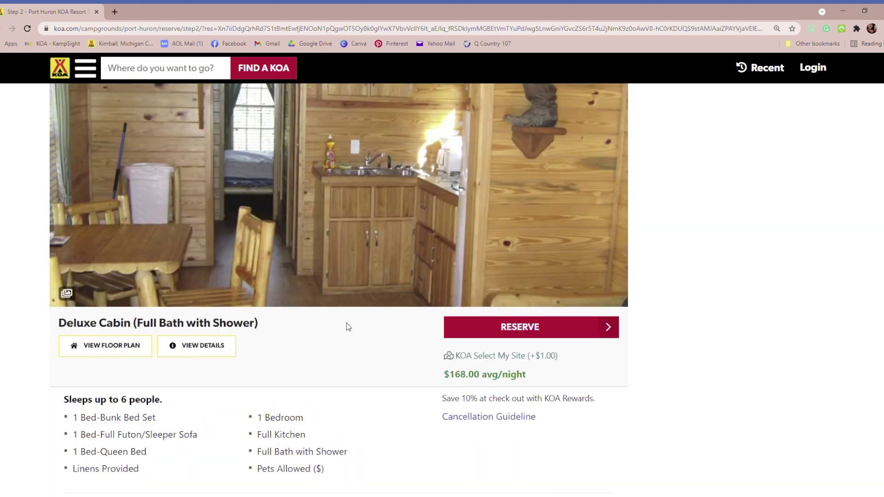
scroll(348, 327, up, 1)
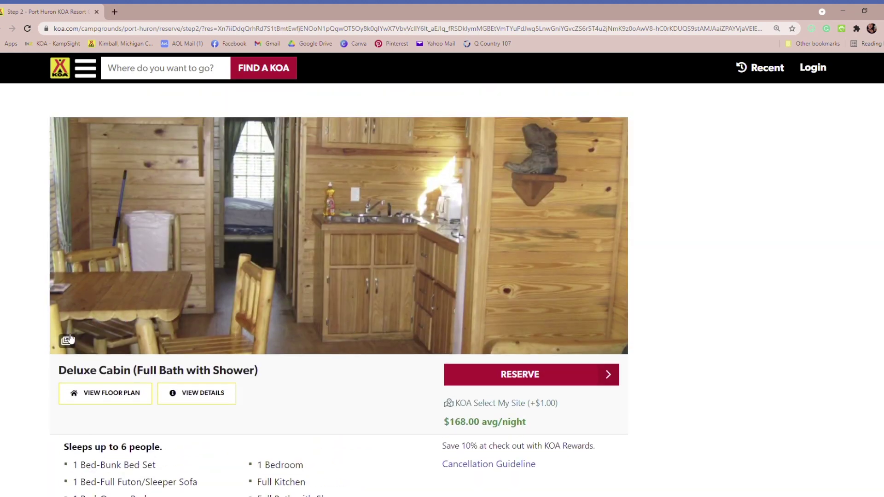
scroll(78, 333, down, 4)
drag(64, 369, 433, 375)
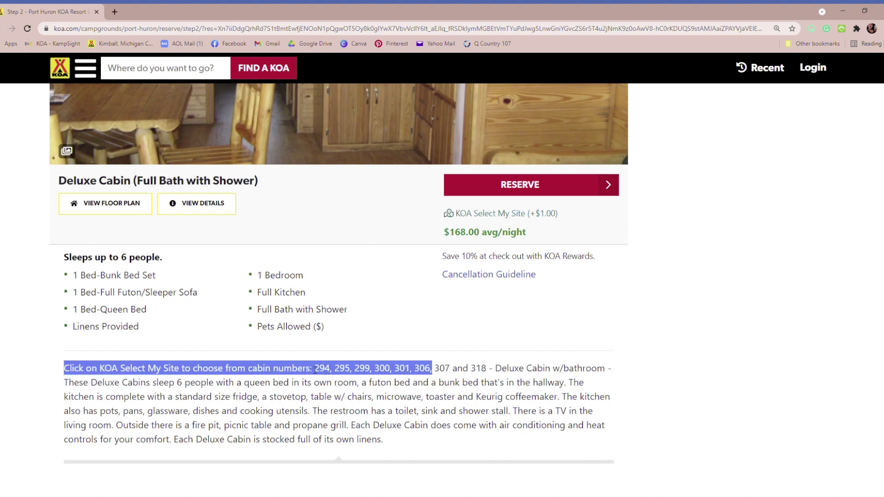
click(315, 370)
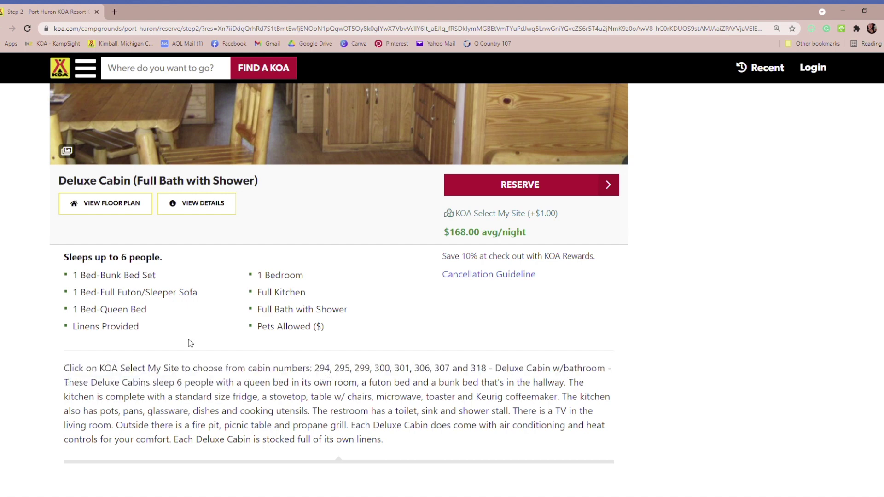
drag(64, 258, 337, 328)
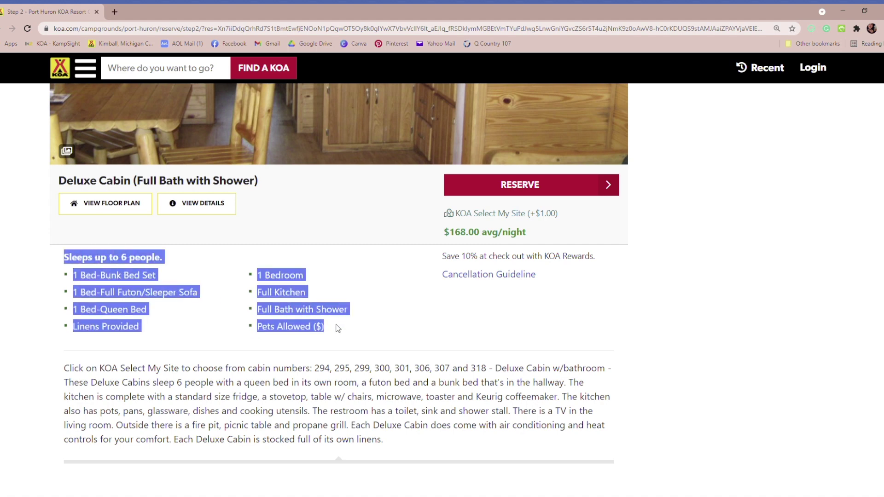
drag(315, 369, 492, 375)
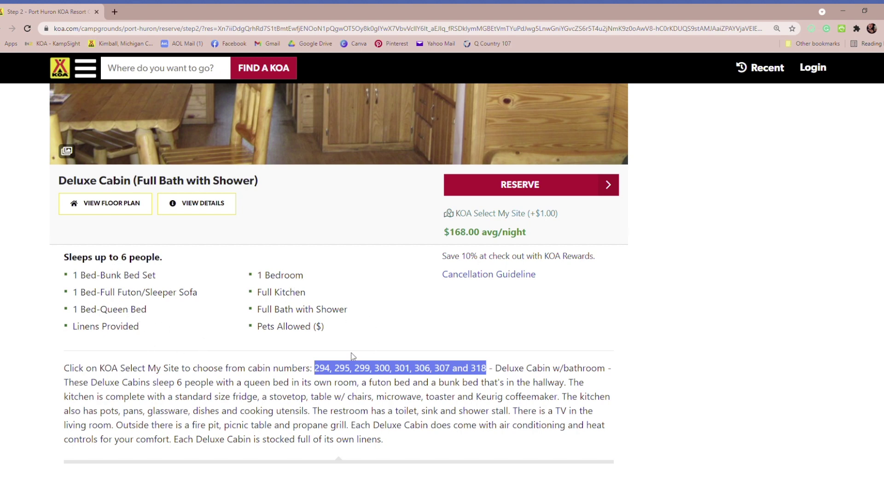
click(326, 397)
mouse_move(315, 370)
mouse_down()
mouse_move(492, 372)
mouse_move(315, 371)
mouse_up()
- Review the features and cabin numbers of the eight-person Deluxe Cabin (Full Bath with Tub & Shower)
scroll(393, 334, down, 10)
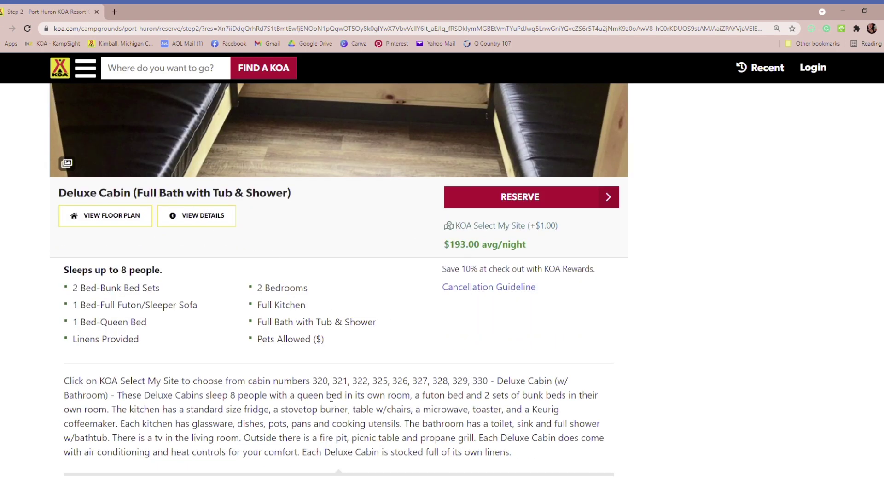
drag(313, 381, 487, 381)
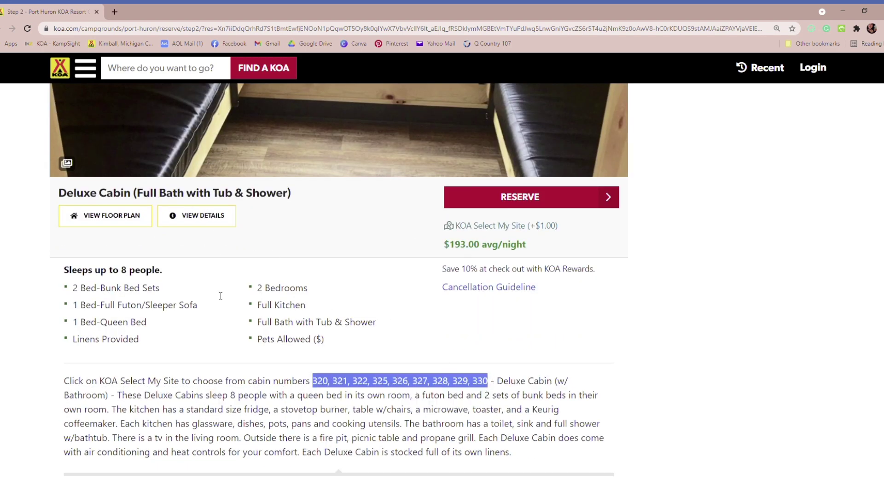
drag(58, 193, 495, 386)
click(456, 344)
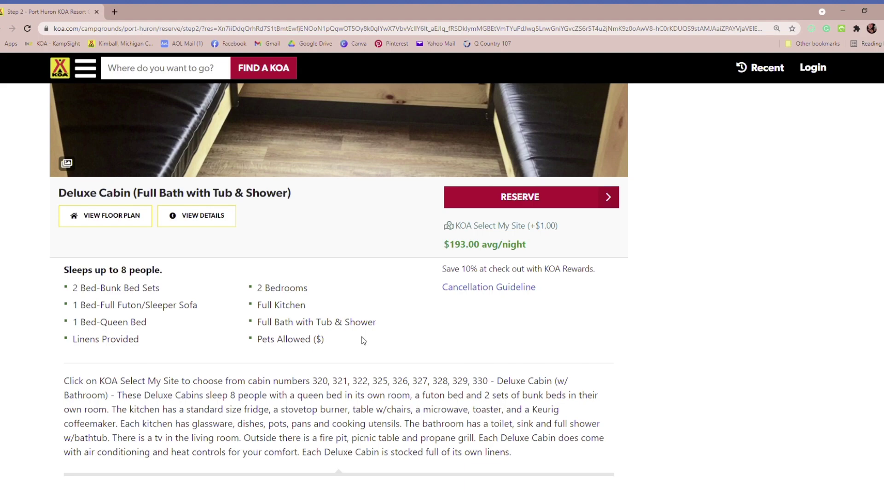
scroll(392, 359, down, 20)
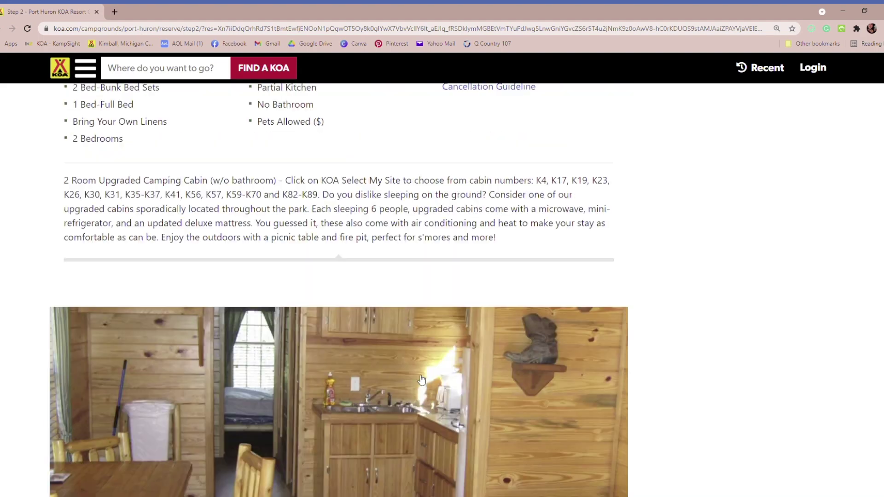
- Compare the two-room Camping Cabin with the six-person Deluxe Cabin (Full Bath with Shower), including its beds, kitchen and selectable cabin numbers
scroll(421, 380, up, 7)
scroll(394, 362, down, 9)
scroll(397, 366, down, 2)
scroll(377, 368, up, 6)
scroll(361, 372, down, 1)
scroll(361, 372, down, 6)
scroll(361, 372, down, 1)
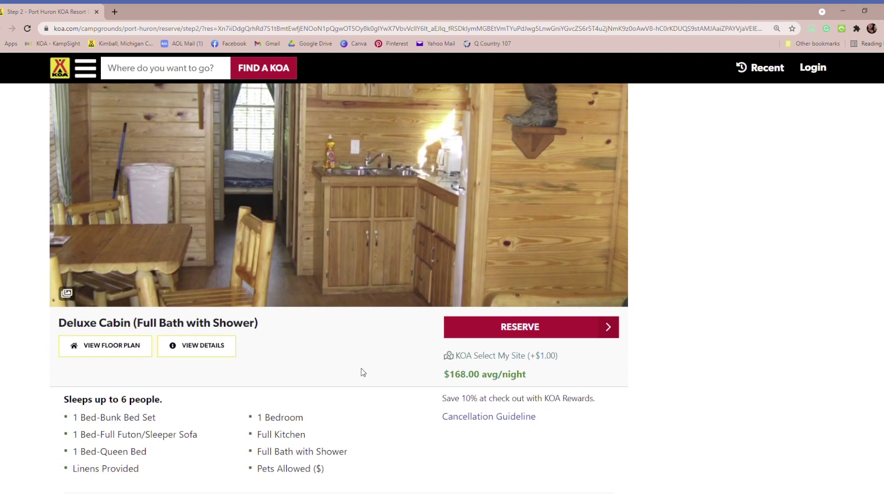
scroll(362, 371, up, 1)
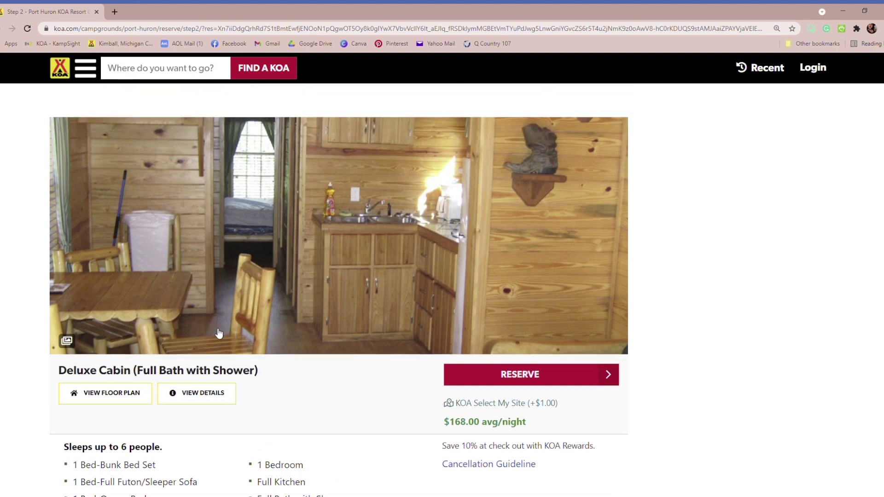
scroll(329, 395, down, 3)
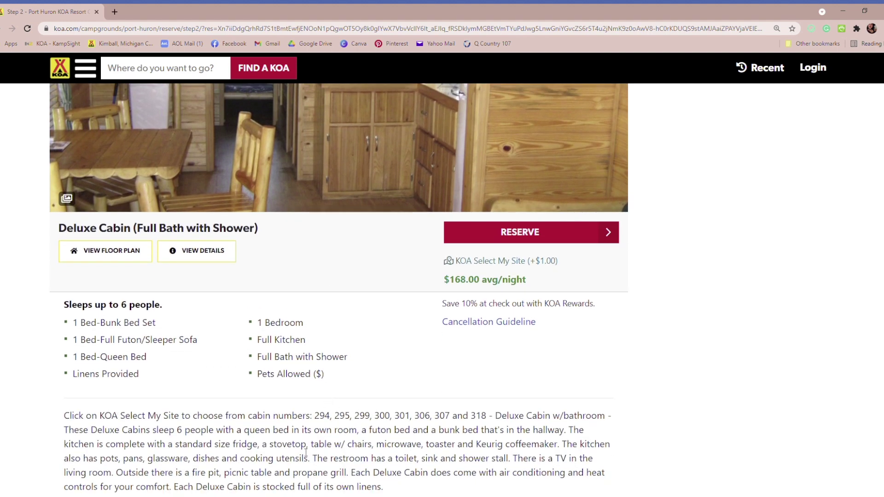
drag(315, 418, 490, 422)
click(433, 377)
- Look through the Tub & Shower and Patio Deluxe Cabins and check the availability of the four-person cottage listing
scroll(389, 297, down, 20)
scroll(388, 322, down, 20)
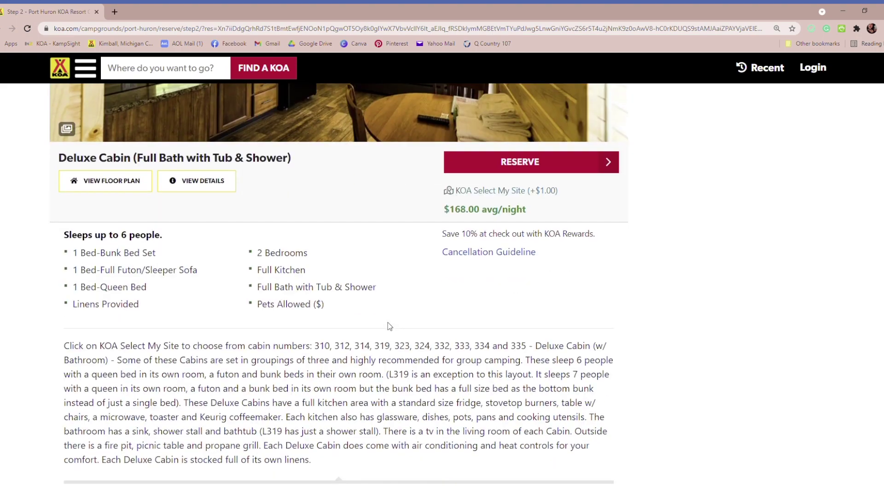
scroll(388, 322, up, 5)
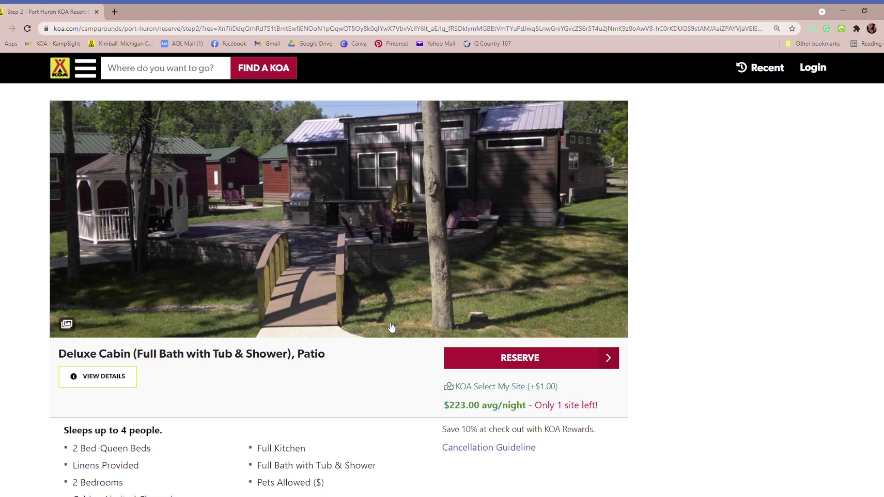
scroll(391, 327, down, 20)
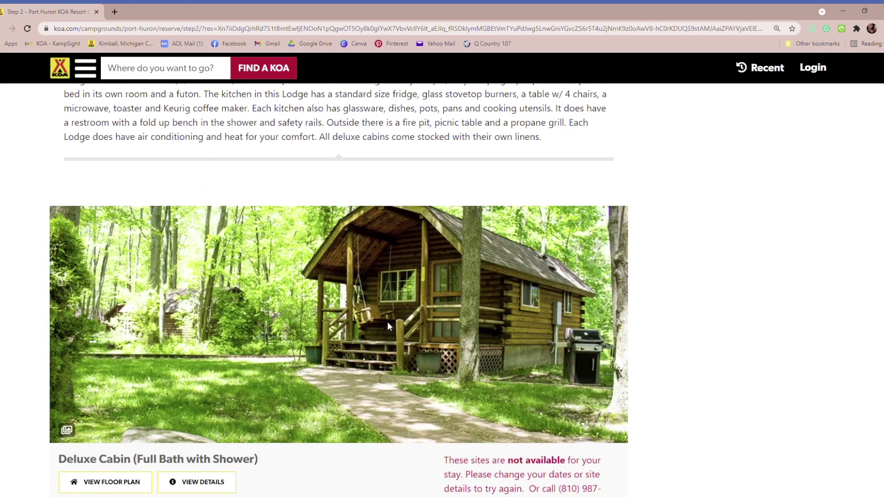
scroll(387, 325, down, 6)
drag(527, 219, 444, 177)
scroll(417, 230, up, 1)
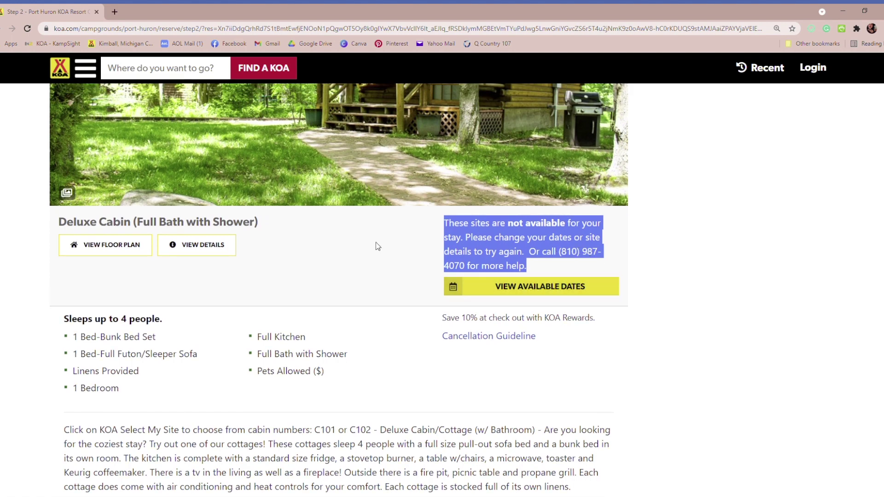
- Revisit the Deluxe Cabin listings from Lodge 305 back to the six-person cabins, comparing remaining sites, capacity and nightly rates
scroll(400, 257, up, 6)
scroll(426, 269, up, 6)
drag(603, 276, 535, 276)
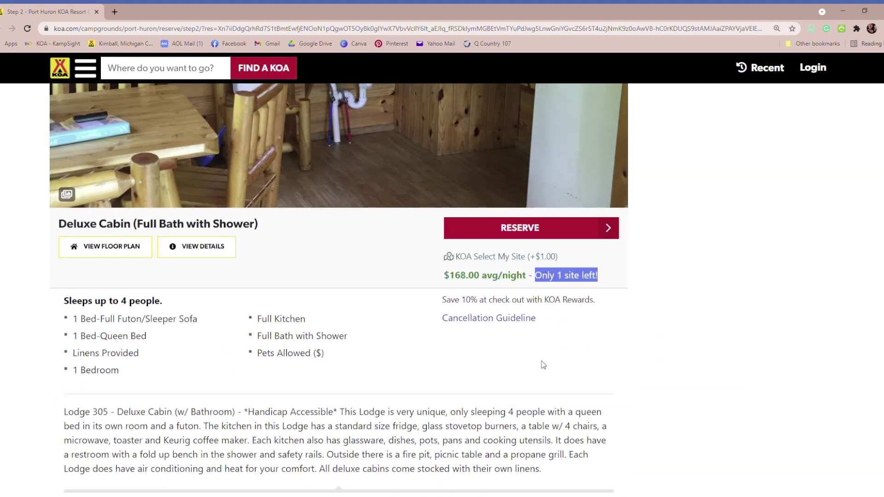
scroll(542, 363, up, 15)
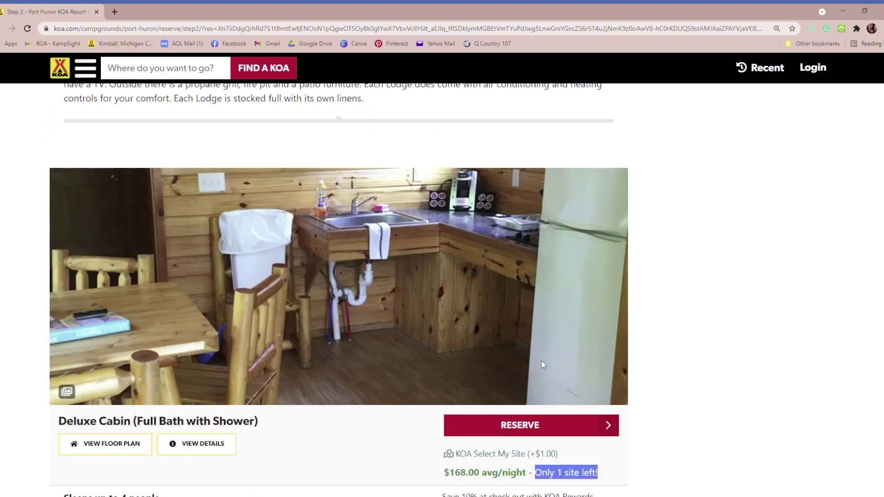
scroll(506, 249, down, 6)
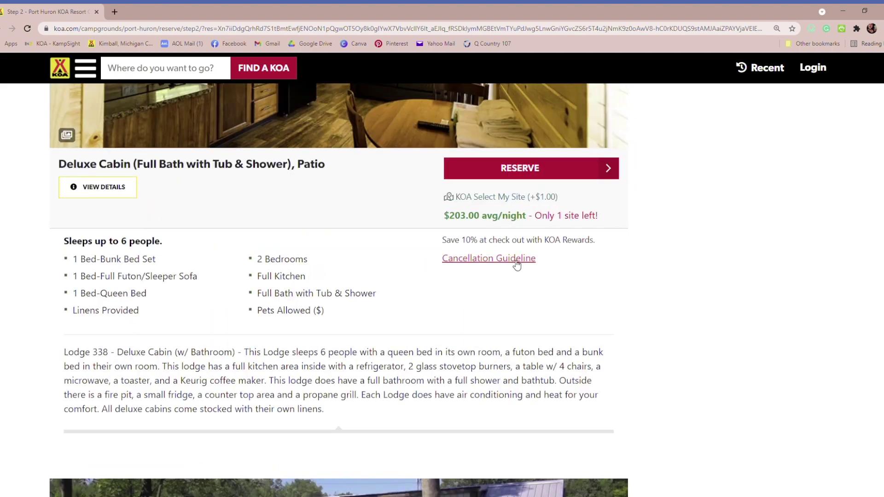
scroll(552, 271, up, 3)
scroll(510, 368, down, 15)
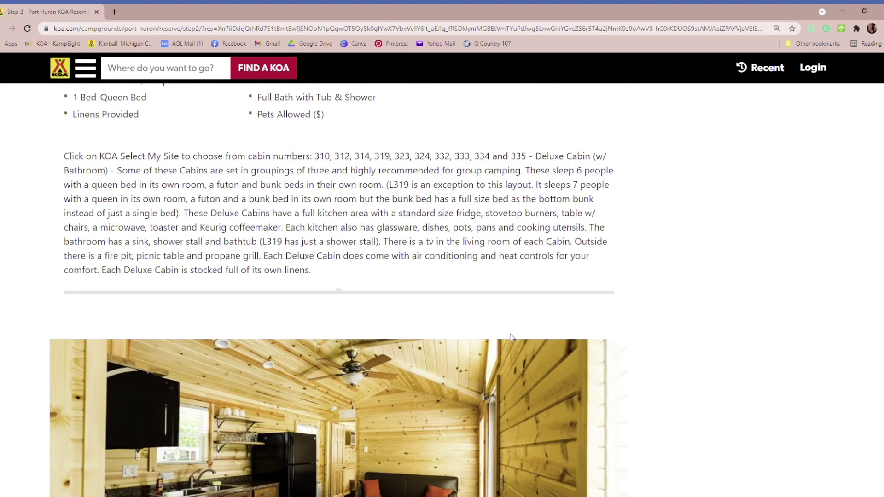
scroll(673, 382, up, 3)
scroll(645, 368, down, 20)
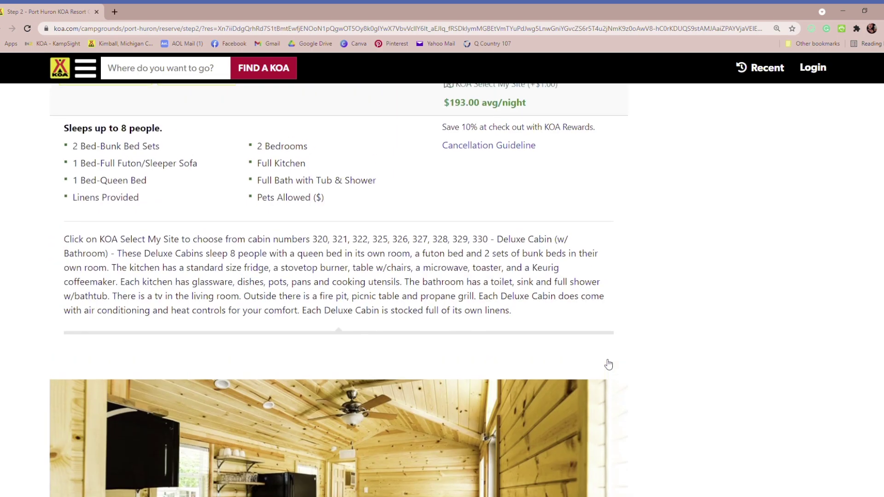
scroll(608, 365, up, 9)
scroll(605, 363, up, 10)
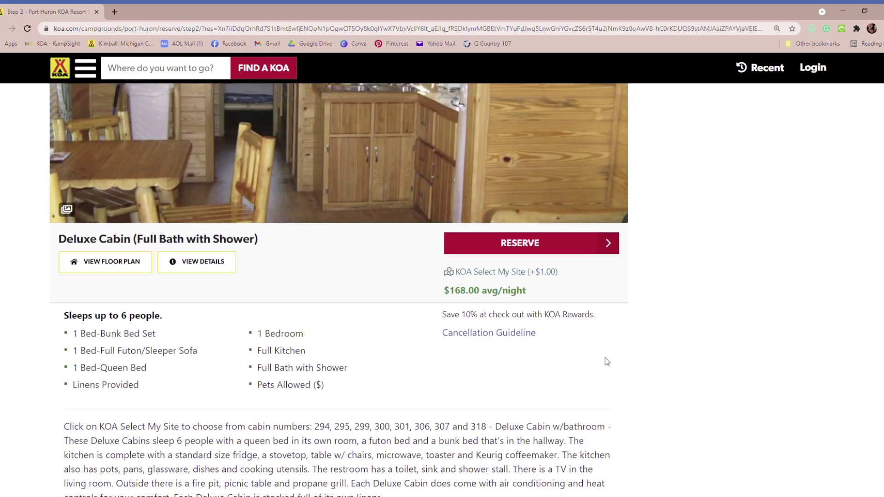
- Review the cabin numbers offered for the six-person Deluxe Cabin (Full Bath with Shower)
scroll(607, 369, down, 3)
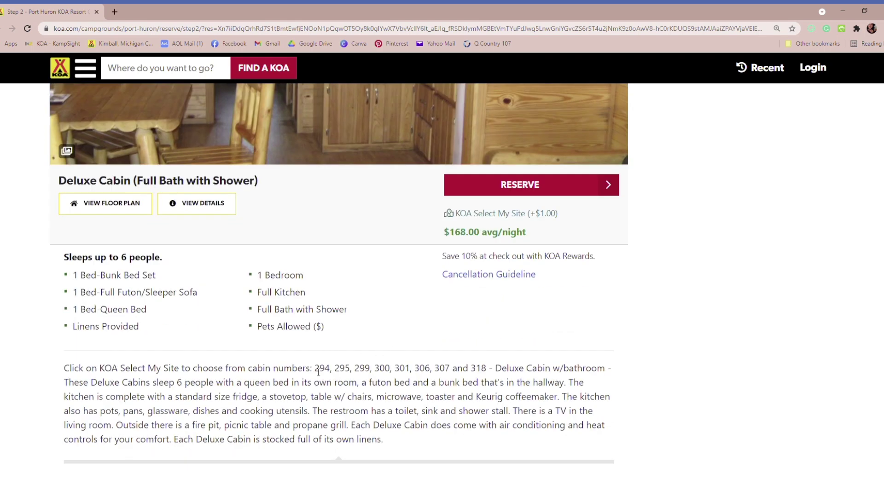
drag(315, 373, 489, 373)
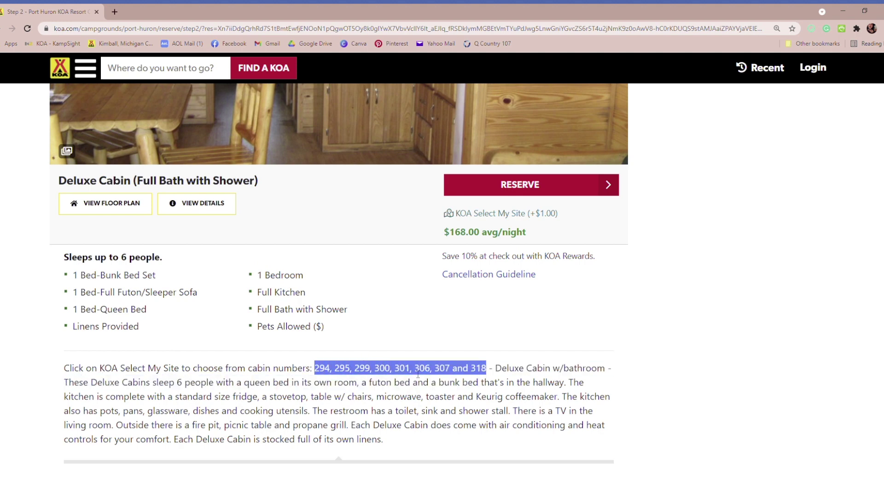
click(427, 328)
scroll(174, 225, up, 3)
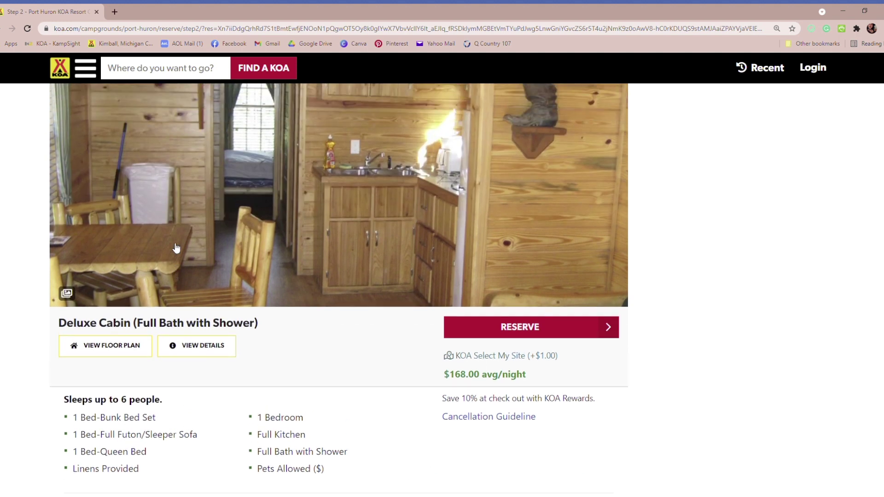
- View the KOA Select My Site map and site choices for the six-person Deluxe Cabin (Full Bath with Shower), and close it
click(517, 357)
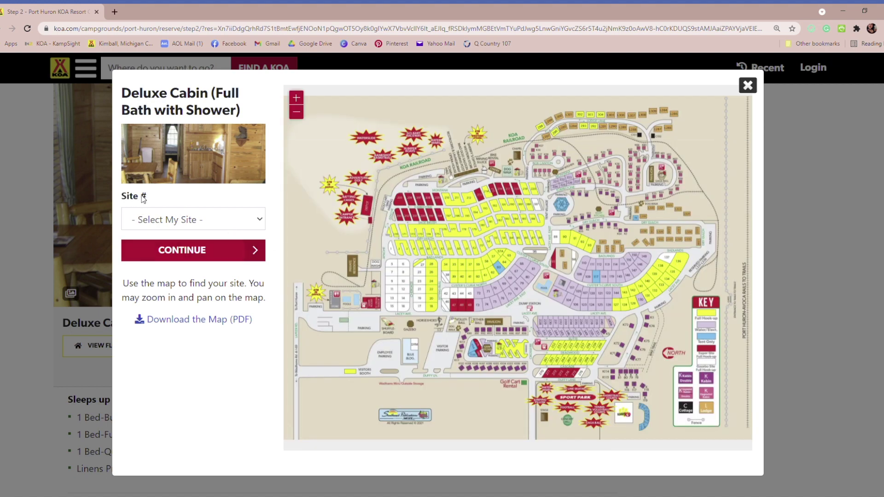
click(168, 196)
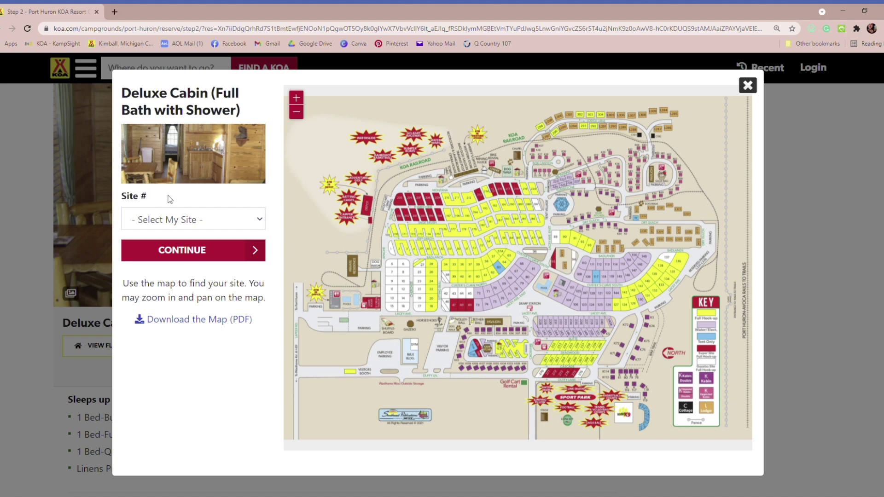
click(222, 222)
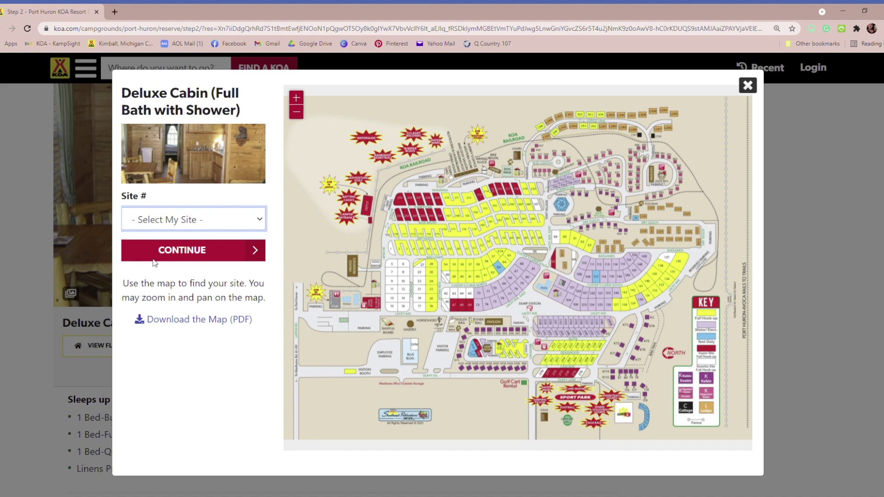
click(748, 85)
- Choose site L306 through KOA Select My Site for the six-person Deluxe Cabin (Full Bath with Shower)
scroll(356, 393, down, 2)
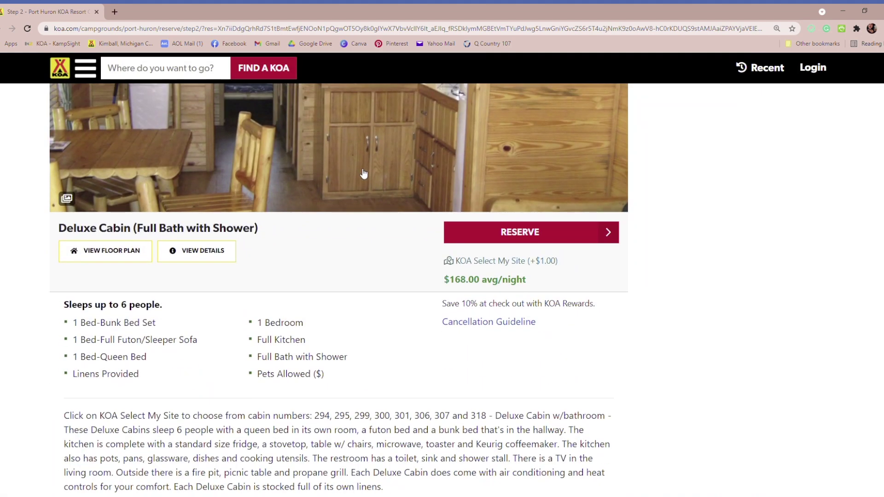
drag(321, 418, 374, 420)
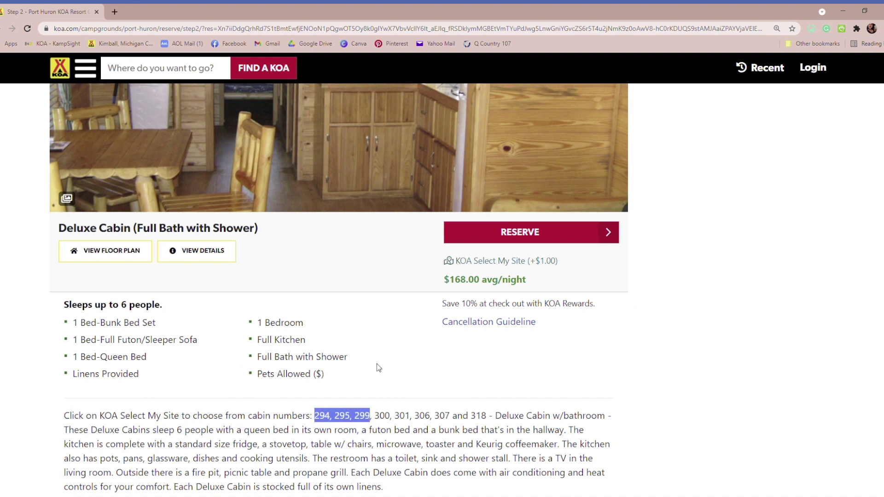
click(501, 260)
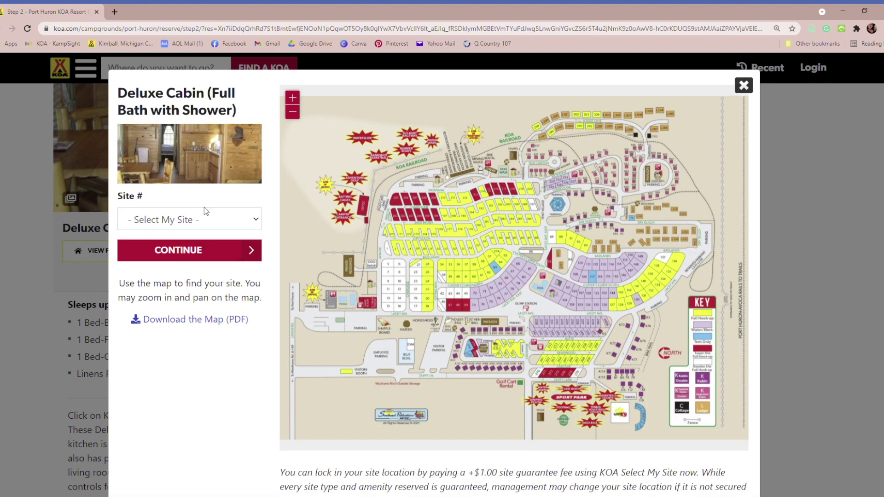
click(204, 209)
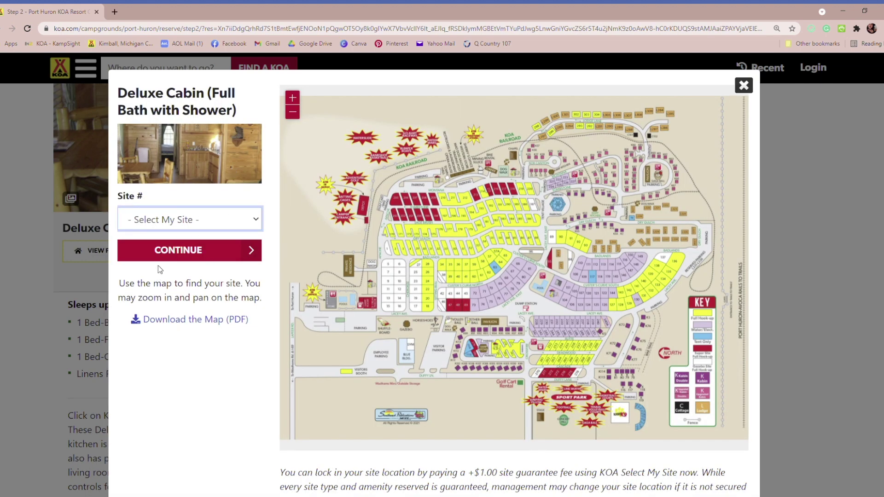
click(226, 352)
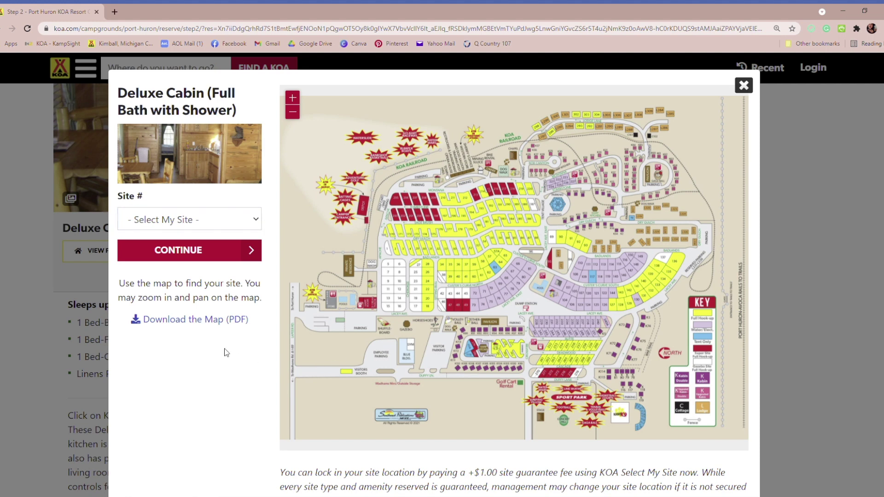
click(220, 220)
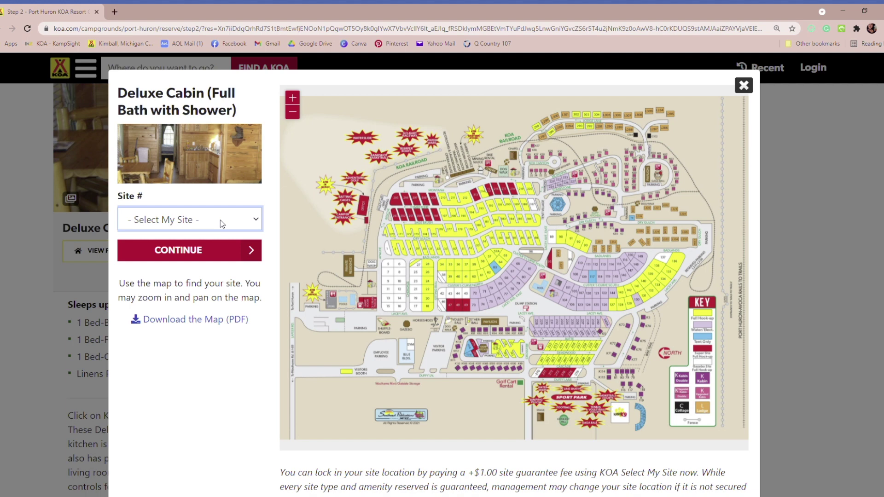
key(Down)
- Inspect the campground map up close, and continue to the payment step with site L306
click(292, 98)
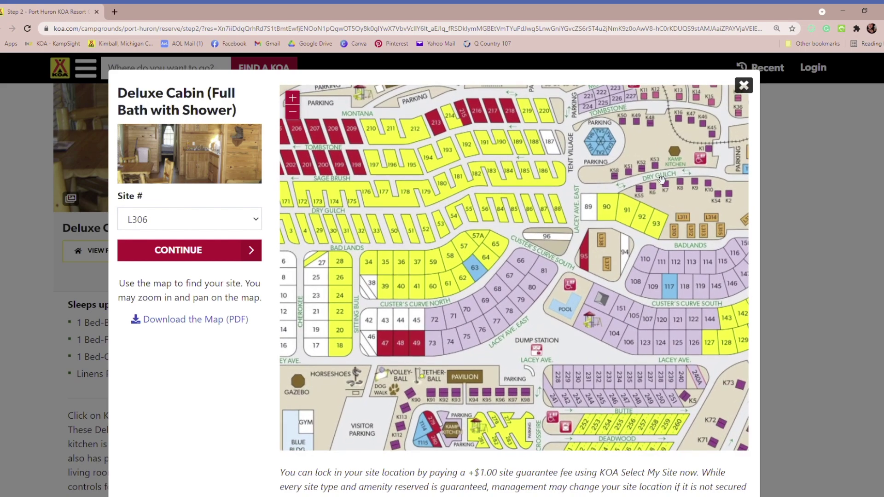
scroll(664, 175, down, 2)
scroll(529, 220, up, 2)
scroll(529, 220, down, 2)
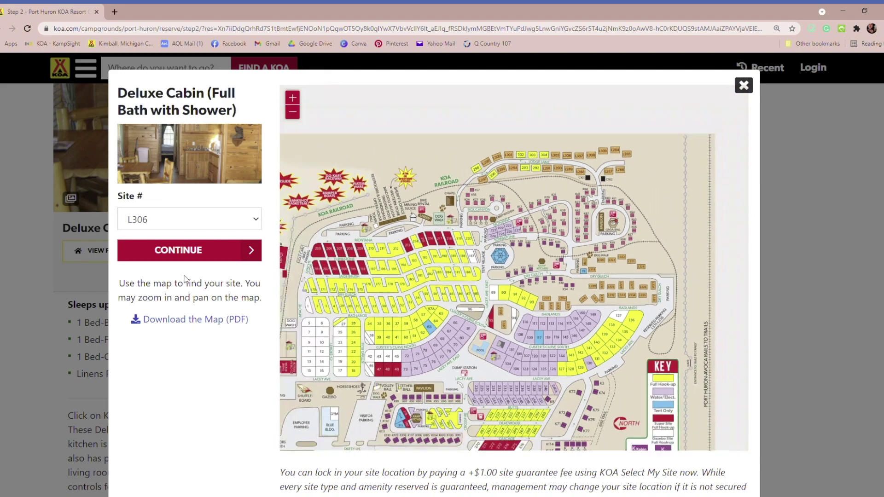
click(146, 222)
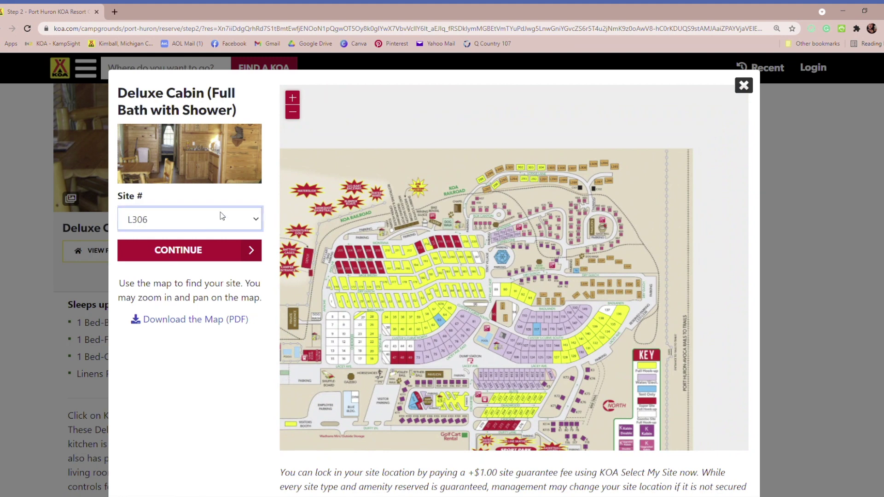
click(184, 250)
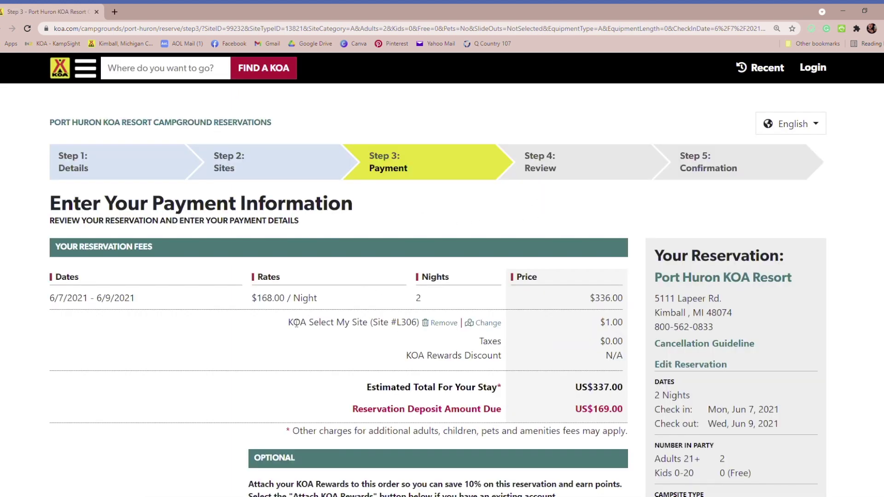
- Check the KOA Select My Site entry for site L306 in the reservation fees
drag(285, 322, 424, 325)
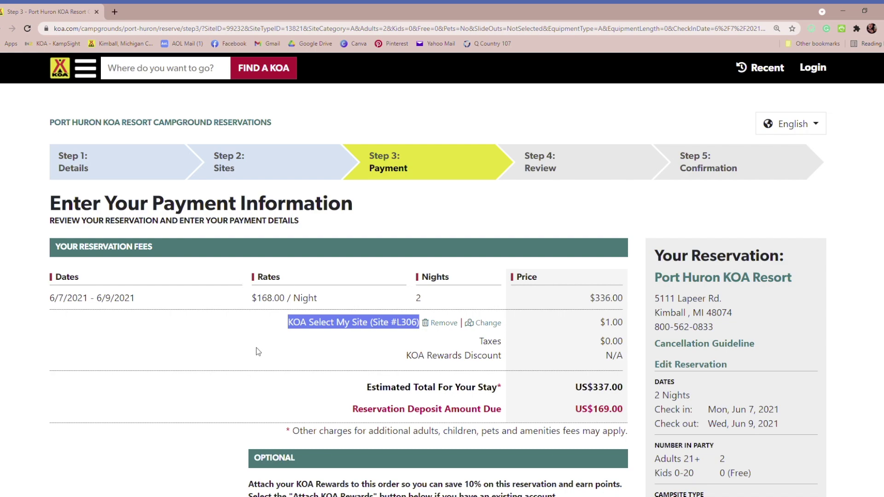
click(261, 337)
scroll(303, 331, down, 1)
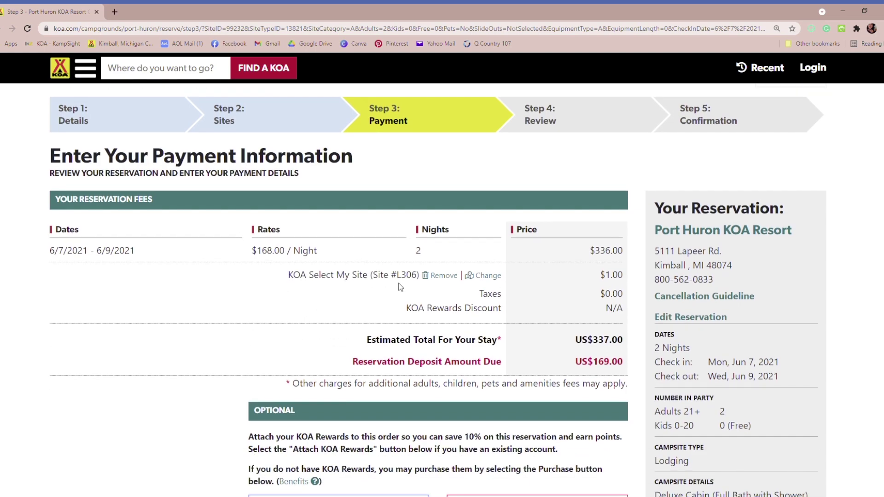
- Try entering "Lodge 306" as a special request, and clear the text
scroll(325, 300, down, 15)
click(196, 302)
text(Lodge 306)
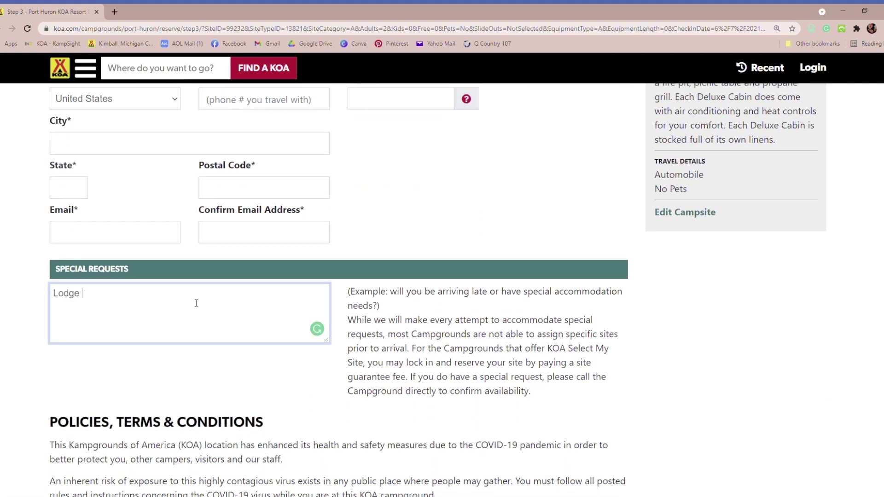
key(BackSpace)
key(BackSpace)
key(BackSpace)
key(BackSpace)
key(BackSpace)
key(BackSpace)
key(BackSpace)
key(BackSpace)
key(BackSpace)
- Return to the reservation fees and review the KOA Select My Site charge
scroll(370, 320, up, 15)
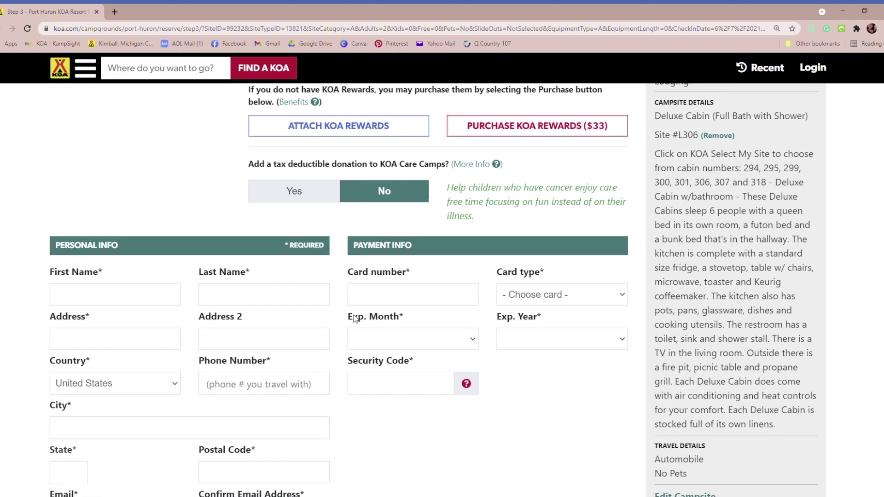
scroll(348, 279, up, 2)
drag(293, 281, 371, 283)
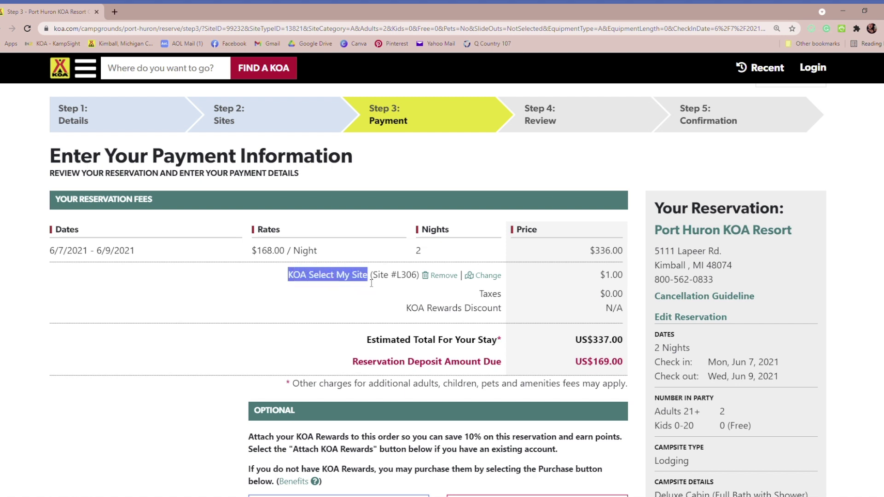
click(357, 307)
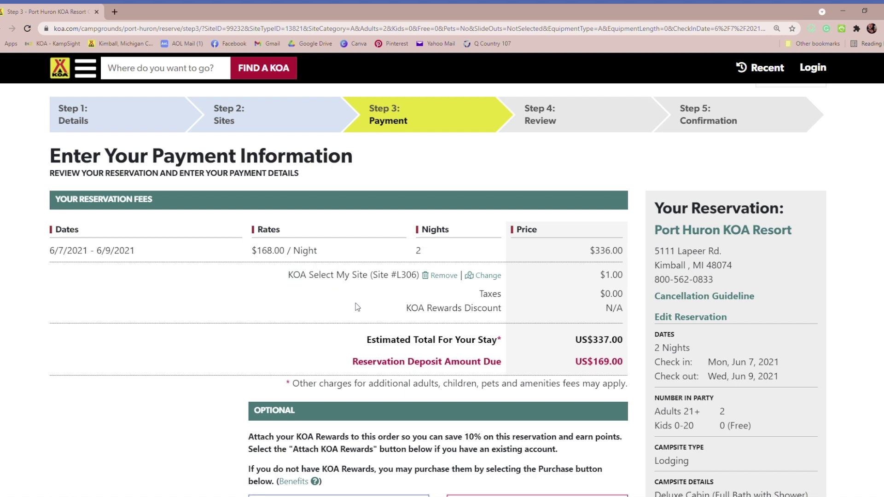
- Review the site L306 charge, the reservation deposit due and the optional KOA Rewards and donation choices
drag(397, 277, 421, 277)
click(367, 292)
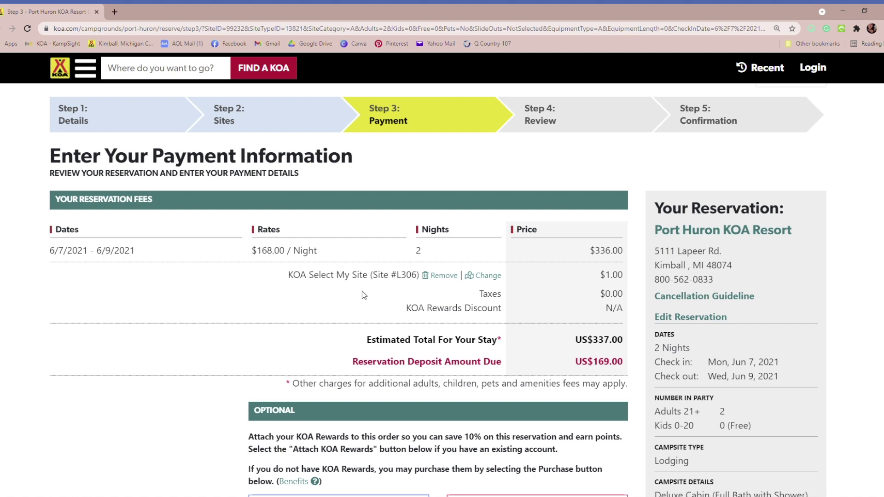
scroll(362, 295, down, 1)
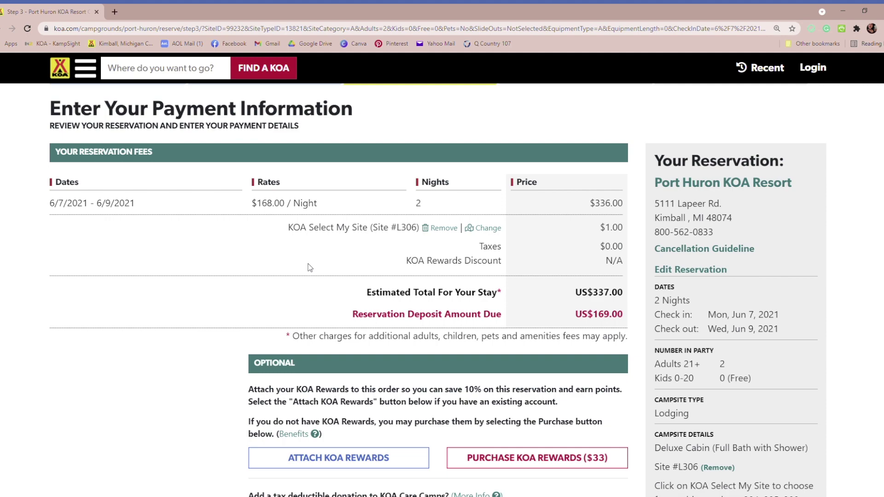
scroll(310, 267, down, 5)
scroll(311, 267, up, 6)
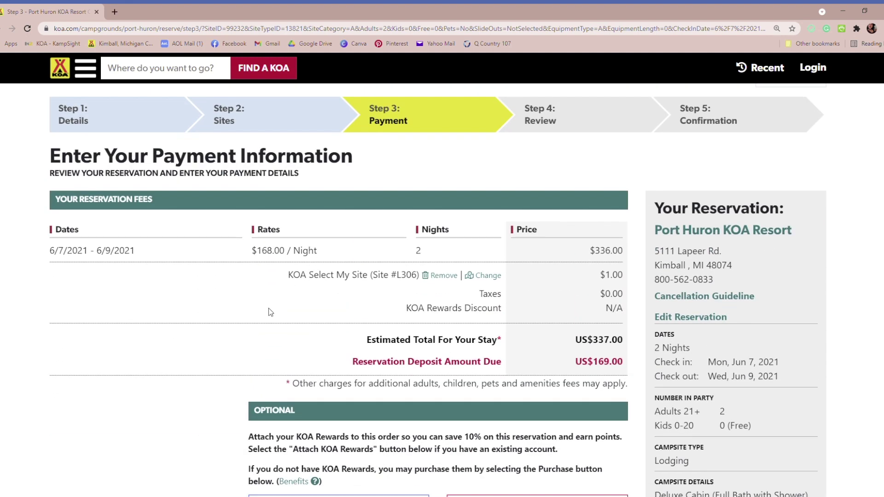
scroll(269, 307, down, 1)
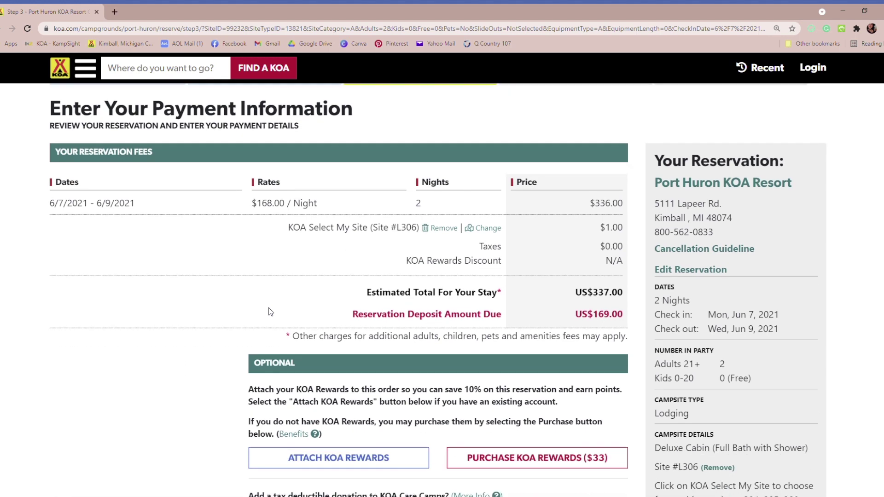
scroll(324, 275, down, 3)
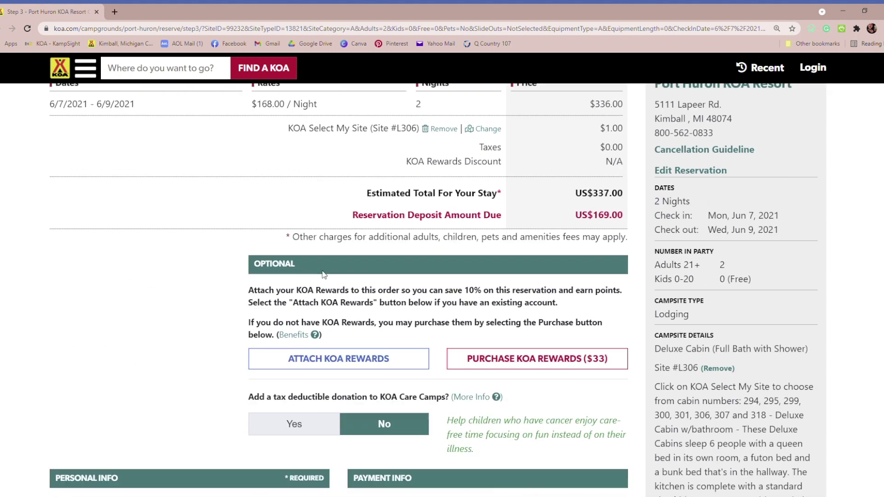
drag(585, 173, 542, 203)
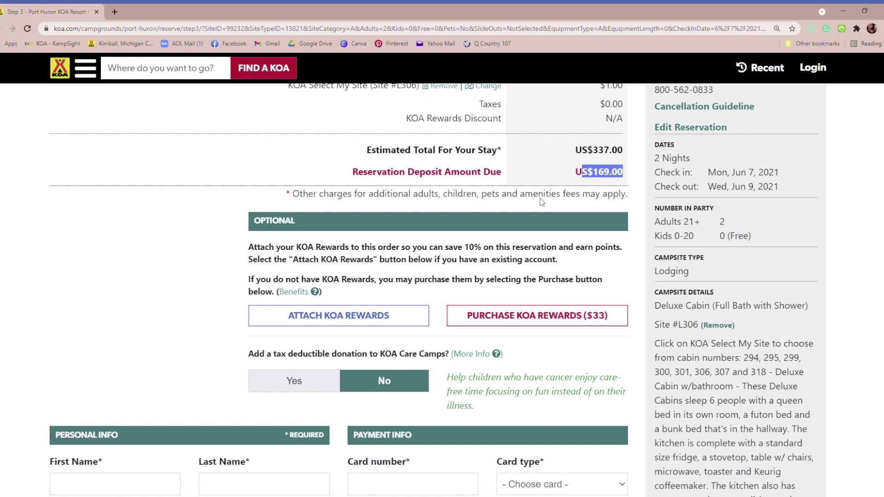
click(339, 248)
scroll(551, 355, down, 3)
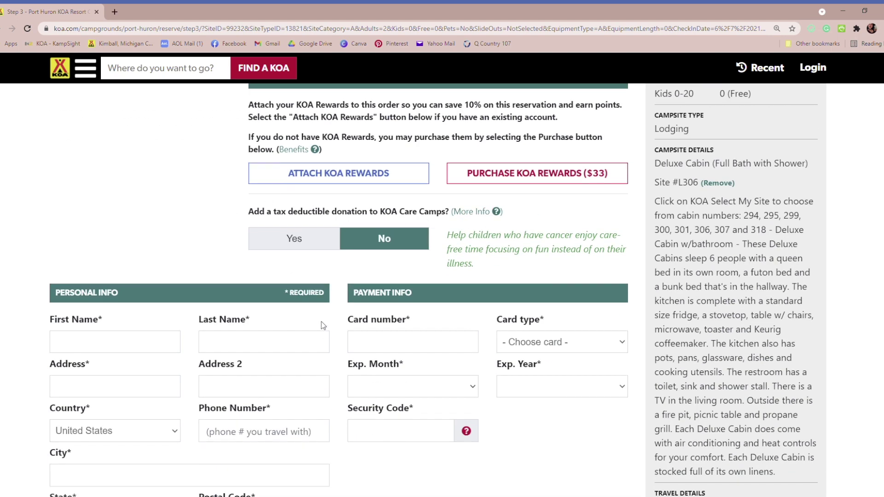
- Enter "We will have multiple cars..." as a special request
scroll(317, 325, down, 4)
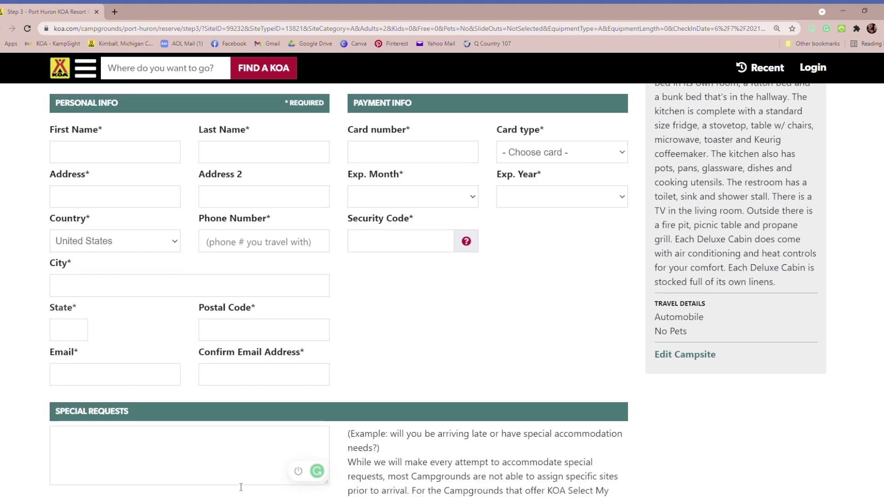
scroll(219, 302, down, 5)
click(129, 198)
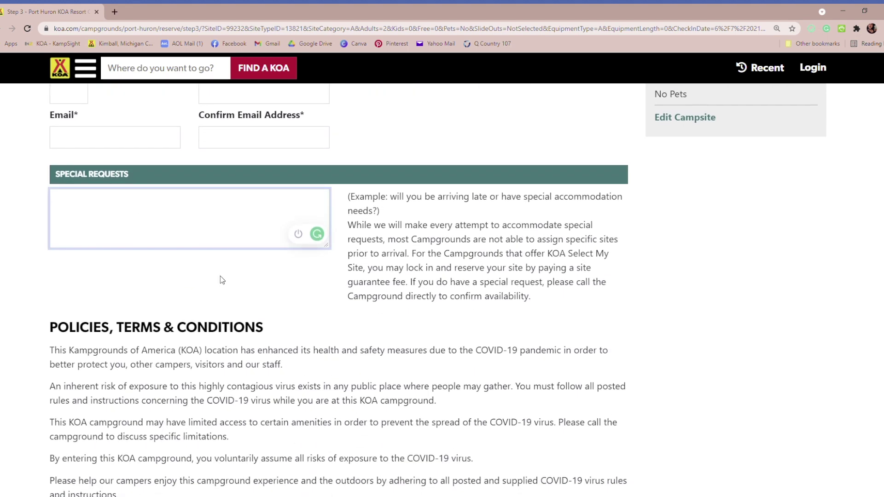
text(We will have multiple ca)
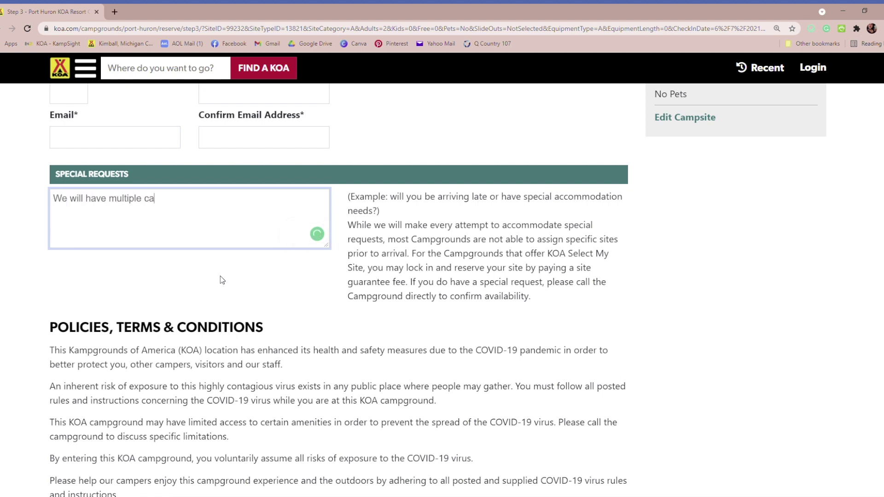
text(rs...)
- Replace the special request text with "Lodge 306", and clear the field
drag(208, 207, 15, 194)
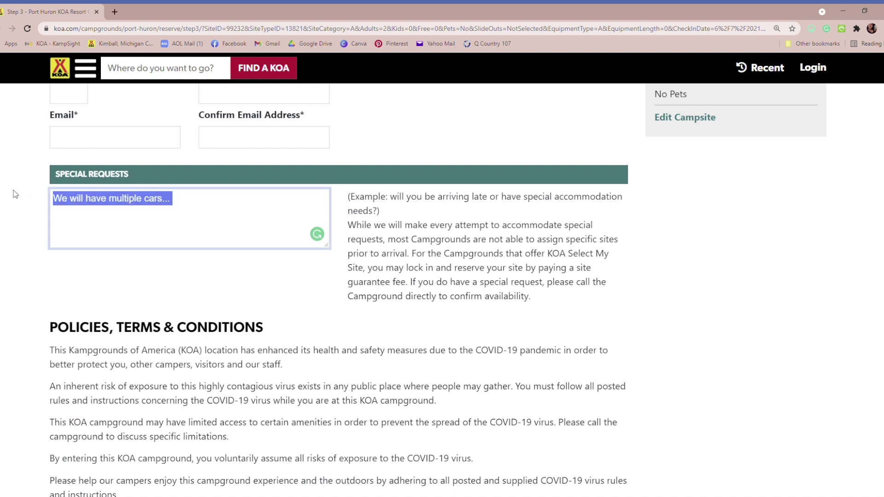
text(Lodge 2)
text(06)
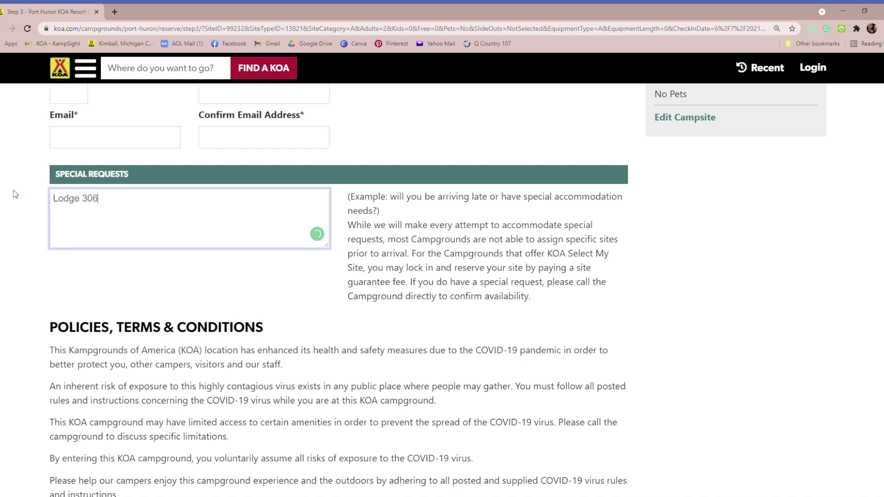
key(BackSpace)
key(BackSpace)
key(BackSpace)
key(BackSpace)
key(BackSpace)
key(BackSpace)
key(BackSpace)
key(BackSpace)
key(BackSpace)
- Look over the start of the policies and recheck the Special Requests section
scroll(366, 300, down, 5)
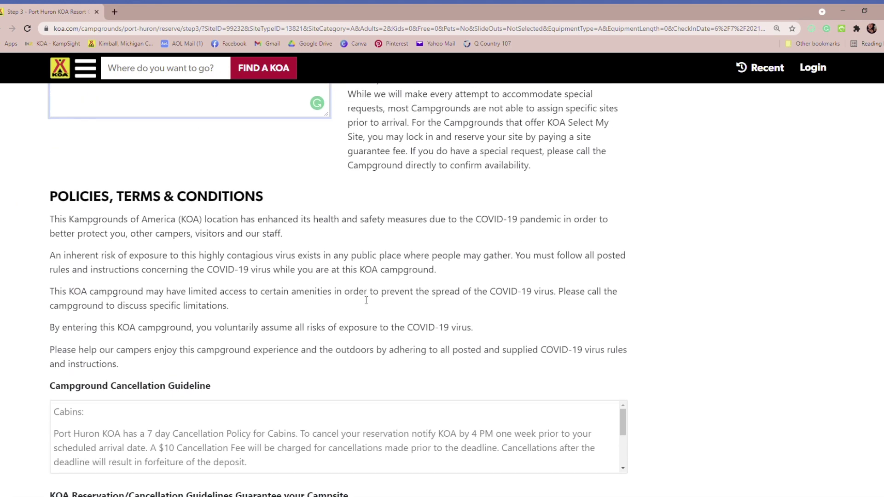
scroll(617, 274, up, 5)
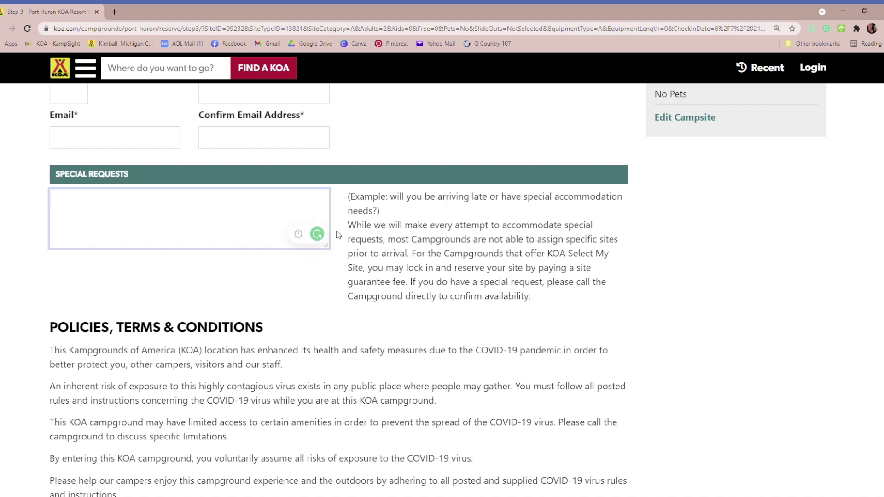
drag(130, 178, 52, 180)
click(96, 211)
- Agree with the Policies, Terms & Conditions, and try to continue to the reservation review with the personal and payment details blank
scroll(307, 381, down, 5)
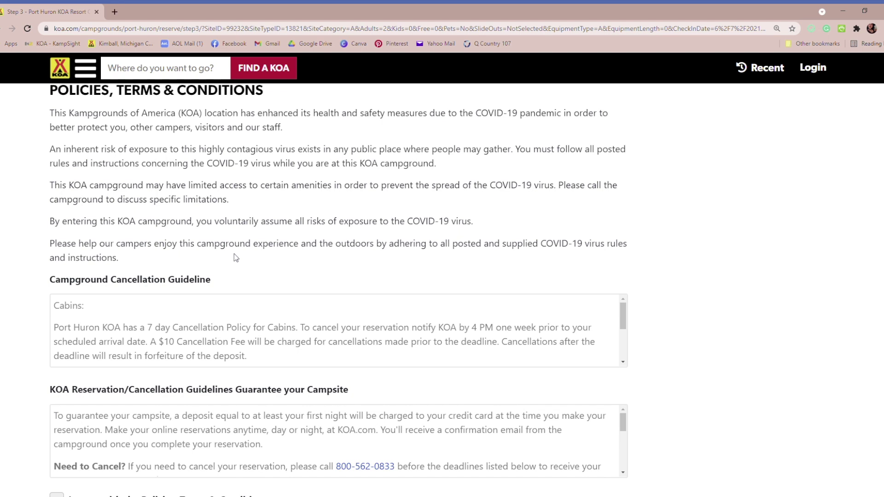
scroll(189, 261, down, 1)
scroll(189, 260, down, 1)
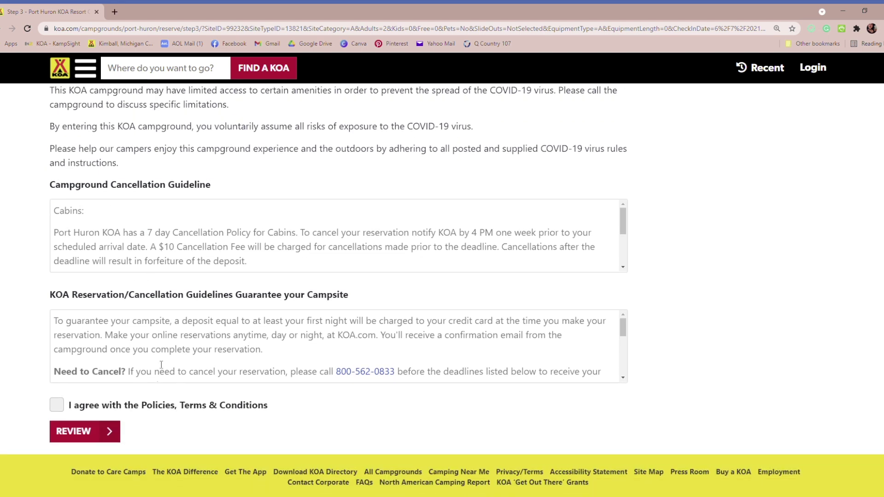
click(57, 405)
click(88, 433)
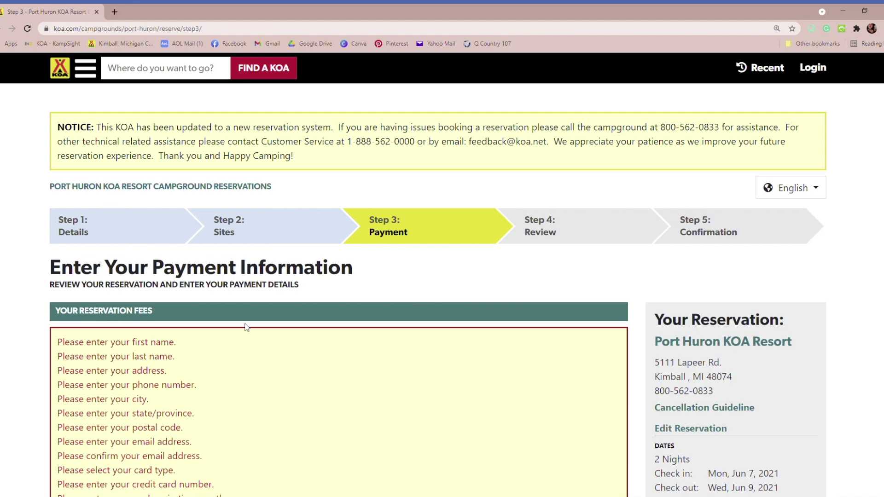
scroll(386, 328, up, 1)
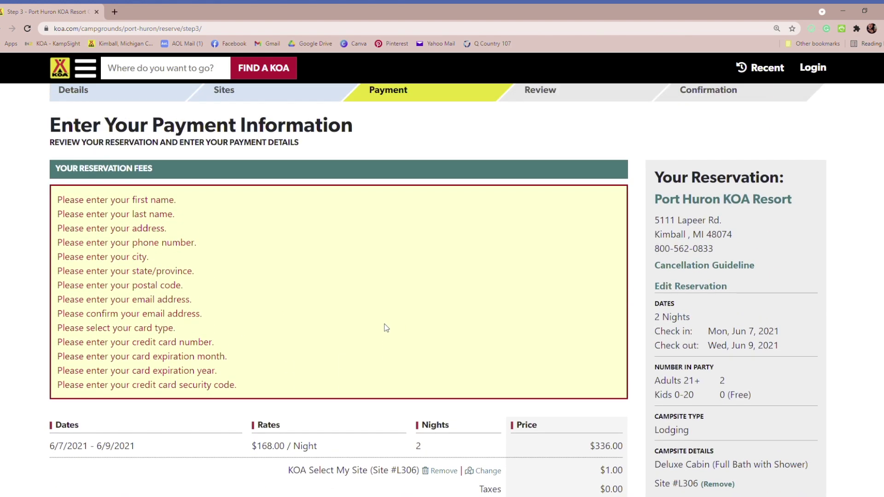
scroll(386, 328, up, 1)
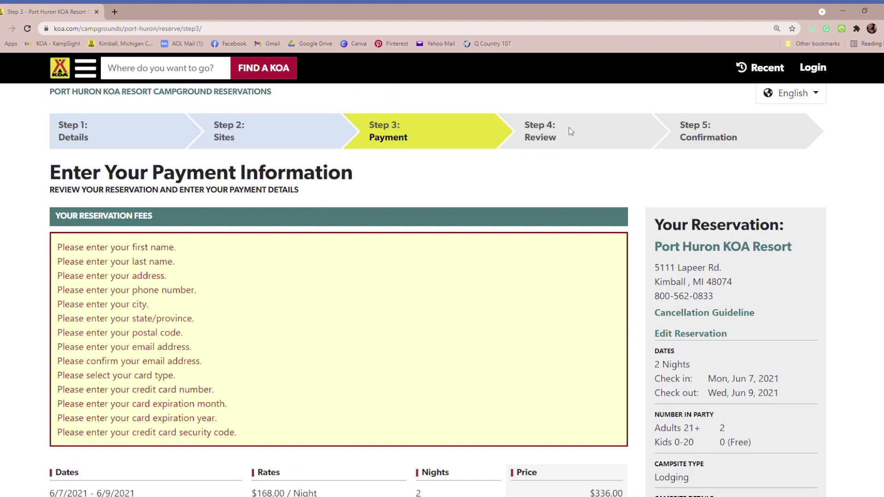